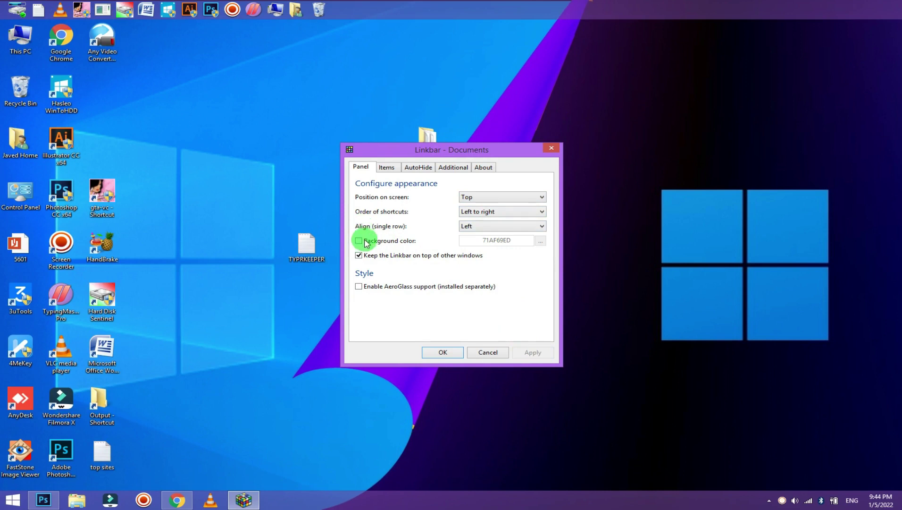
# Enable a custom background color for the linkbar and adjust its shade and hue in the color picker
pyautogui.click(540, 241)
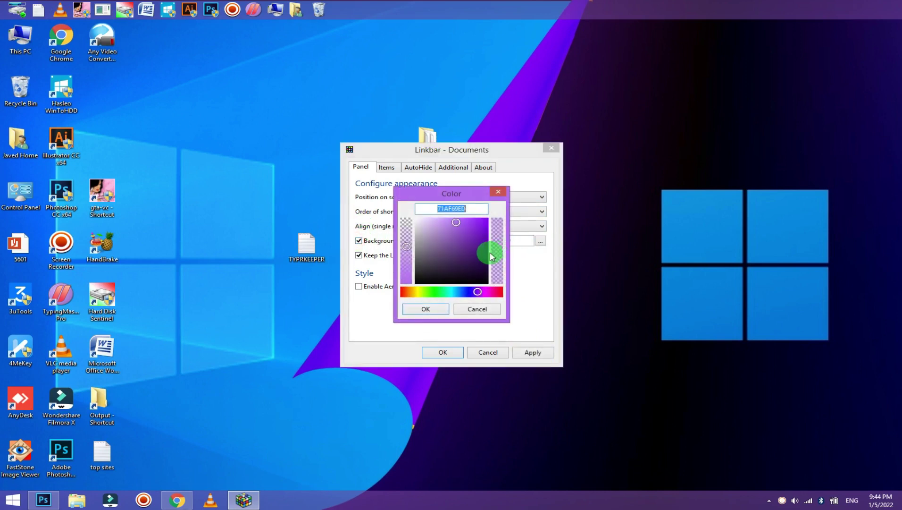
pyautogui.moveTo(476, 246)
pyautogui.mouseDown()
pyautogui.moveTo(477, 221)
pyautogui.moveTo(444, 223)
pyautogui.moveTo(493, 222)
pyautogui.mouseUp()
pyautogui.click(405, 292)
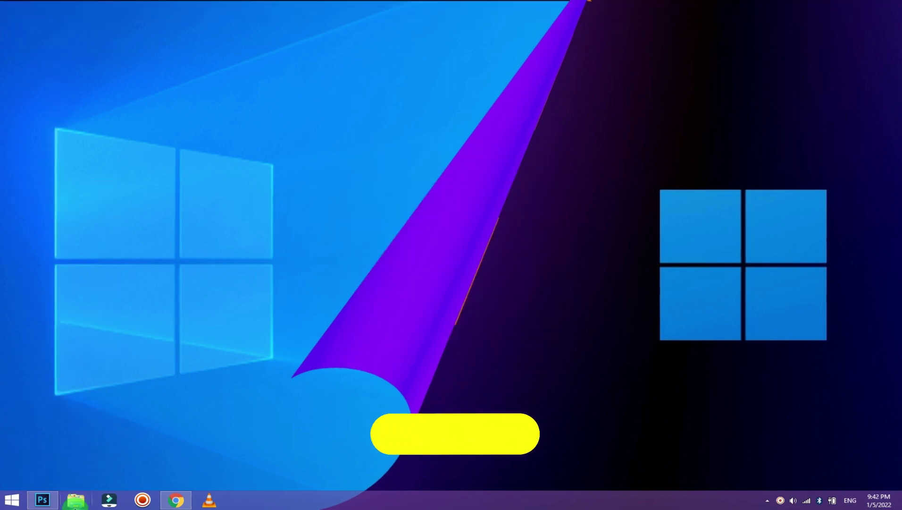
# Open the Linkbar_1_6_9 folder in Documents and launch the Linkbar application
pyautogui.click(76, 501)
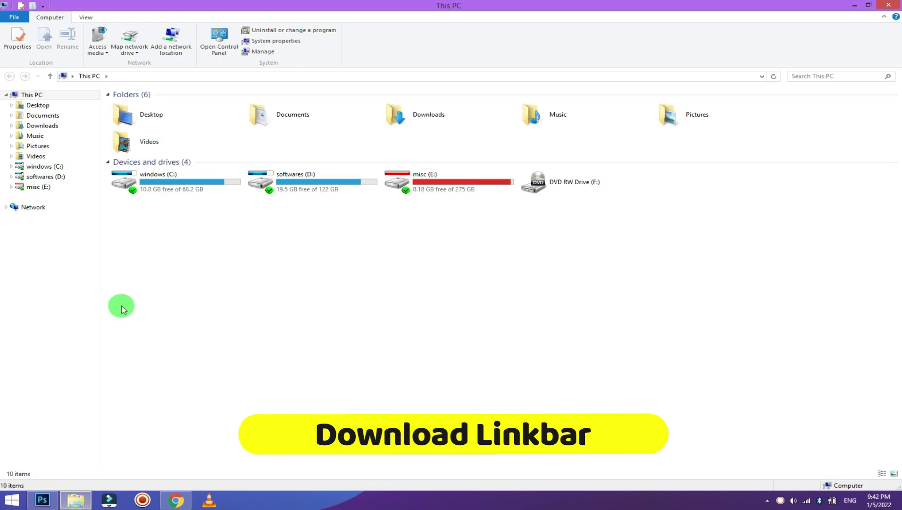
pyautogui.click(55, 116)
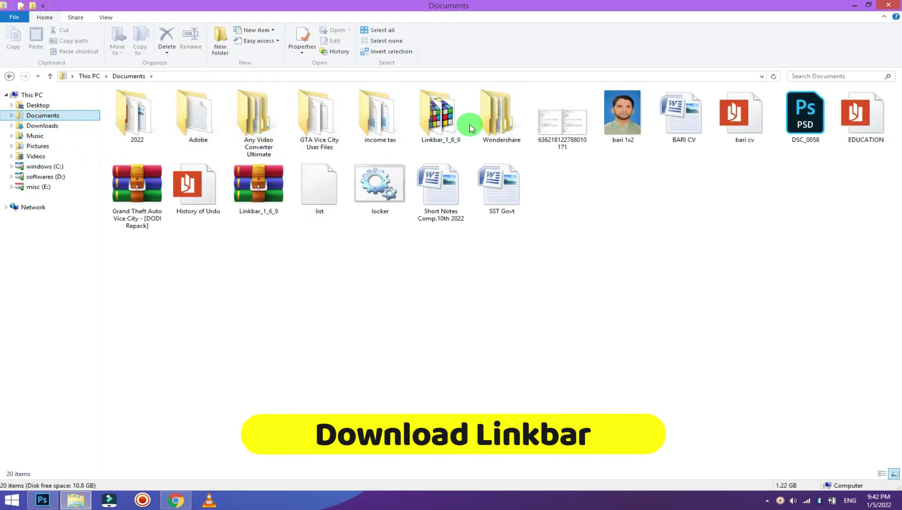
pyautogui.doubleClick(450, 118)
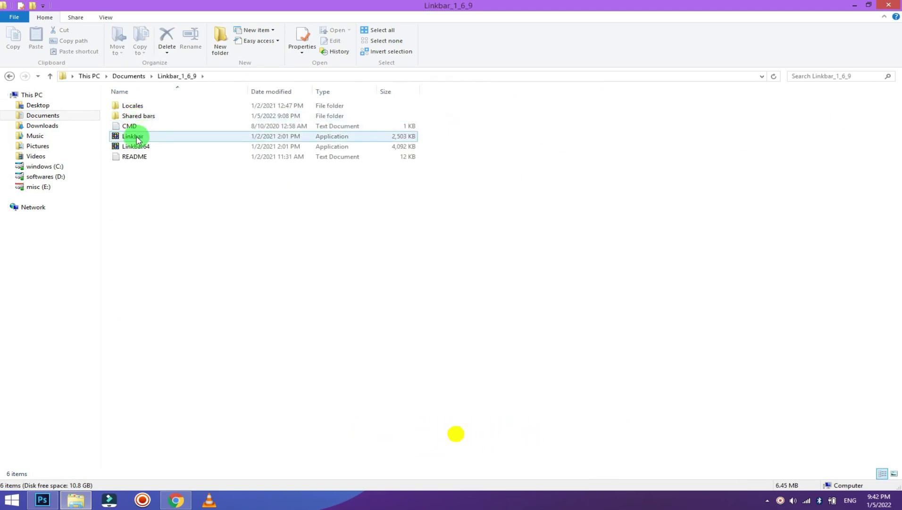
pyautogui.doubleClick(140, 136)
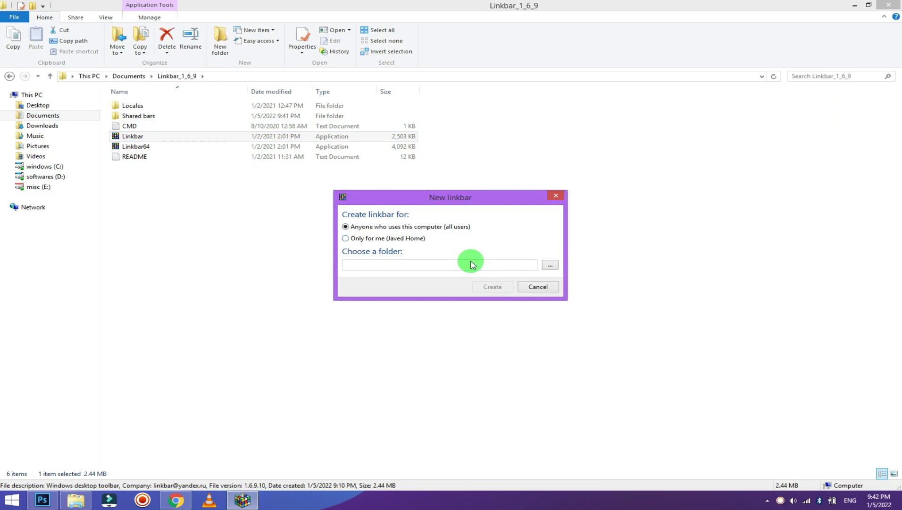
# Create a new linkbar for all users based on the Documents folder and close the file window
pyautogui.click(550, 265)
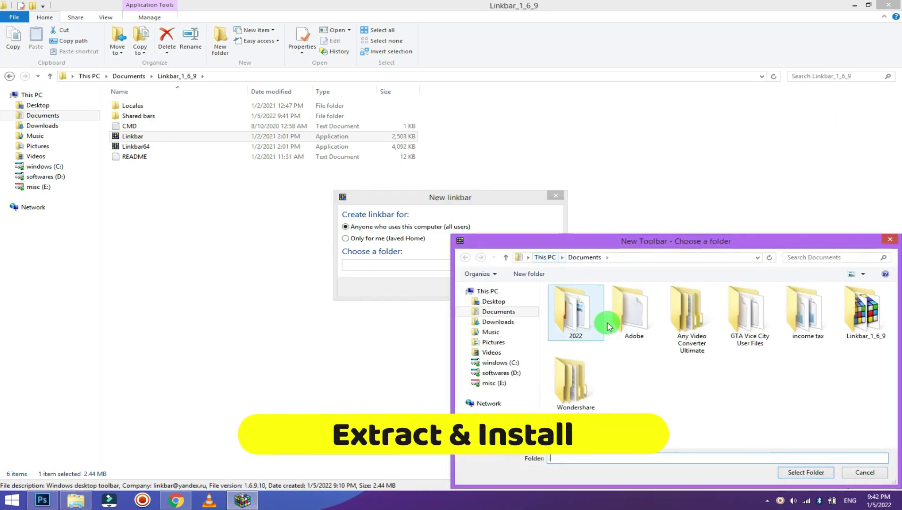
pyautogui.click(505, 312)
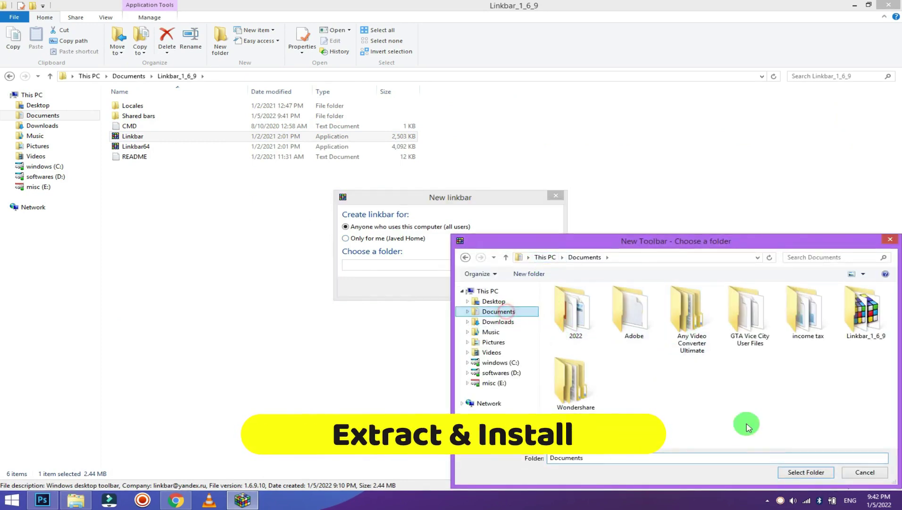
pyautogui.click(805, 472)
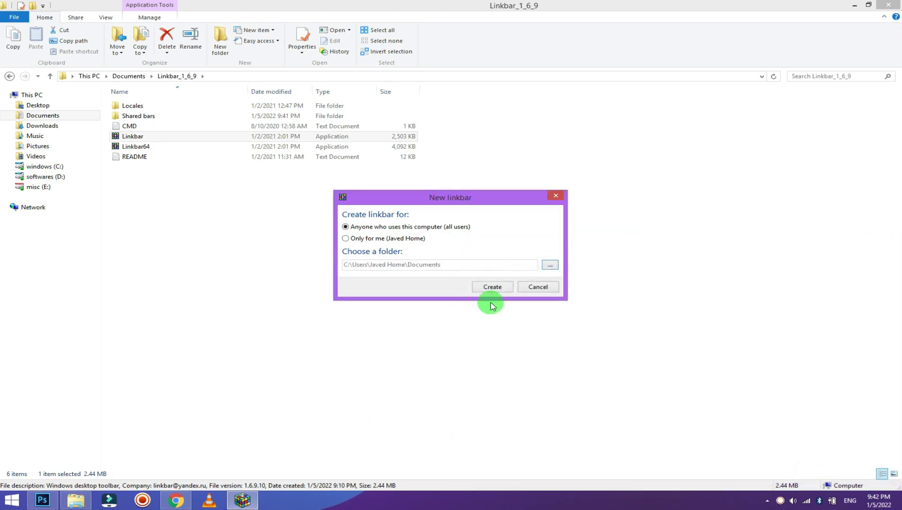
pyautogui.click(494, 286)
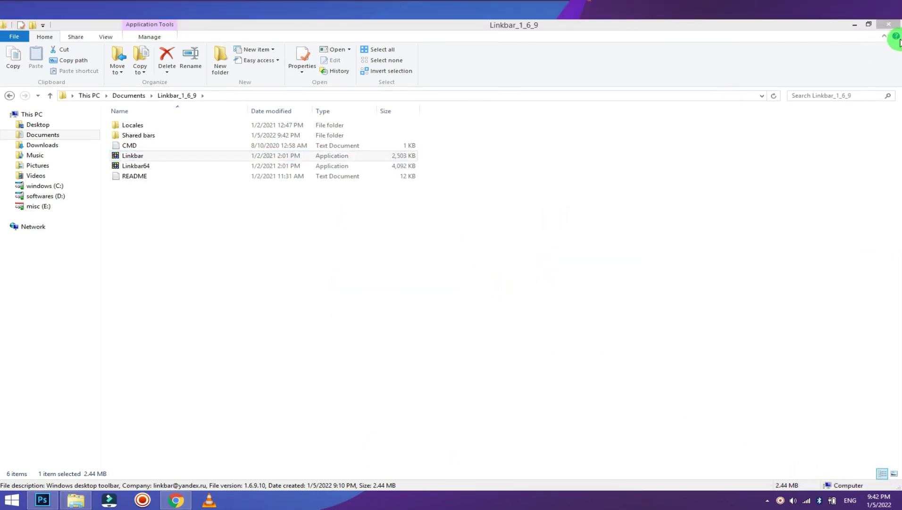
pyautogui.click(888, 27)
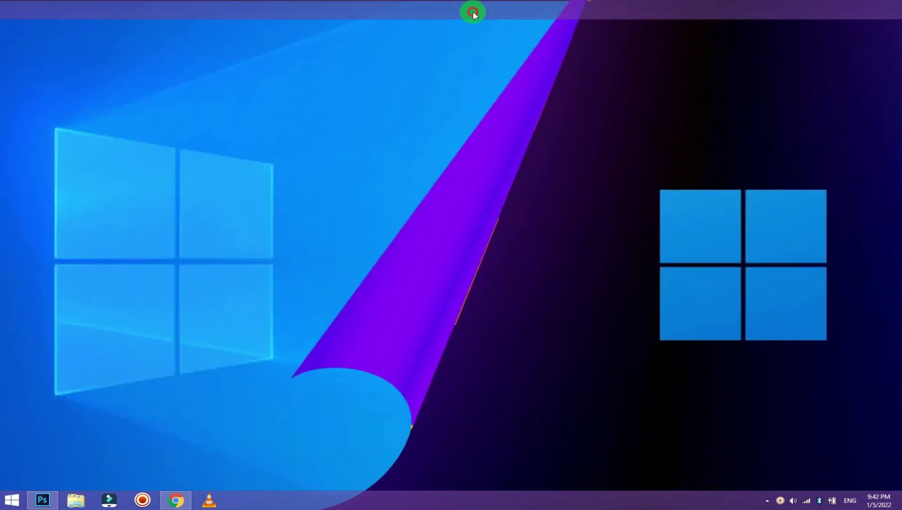
pyautogui.moveTo(474, 5); pyautogui.dragTo(436, 457)
pyautogui.moveTo(435, 422); pyautogui.dragTo(440, 8)
pyautogui.moveTo(500, 13); pyautogui.dragTo(173, 14)
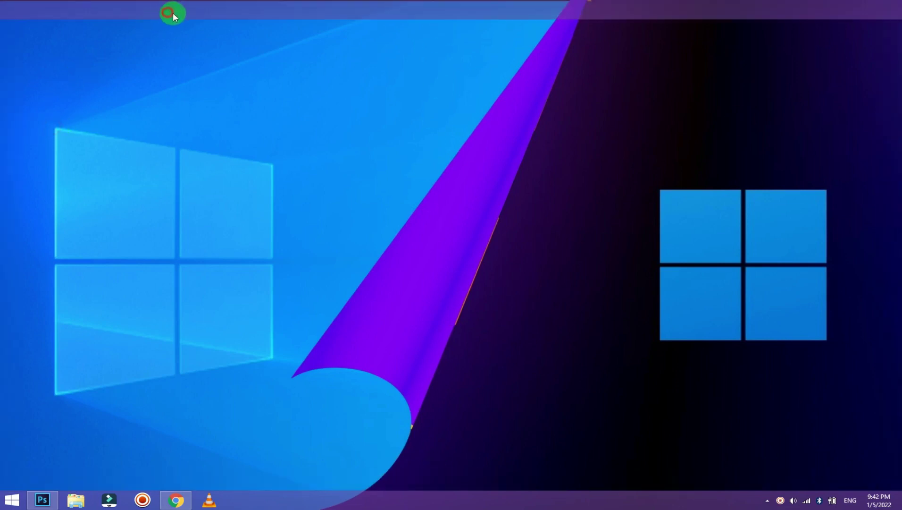
# Add a shortcut to the softwares (D:) drive to the linkbar, named softwares (D)
pyautogui.rightClick(309, 13)
pyautogui.moveTo(329, 16)
pyautogui.click(451, 13)
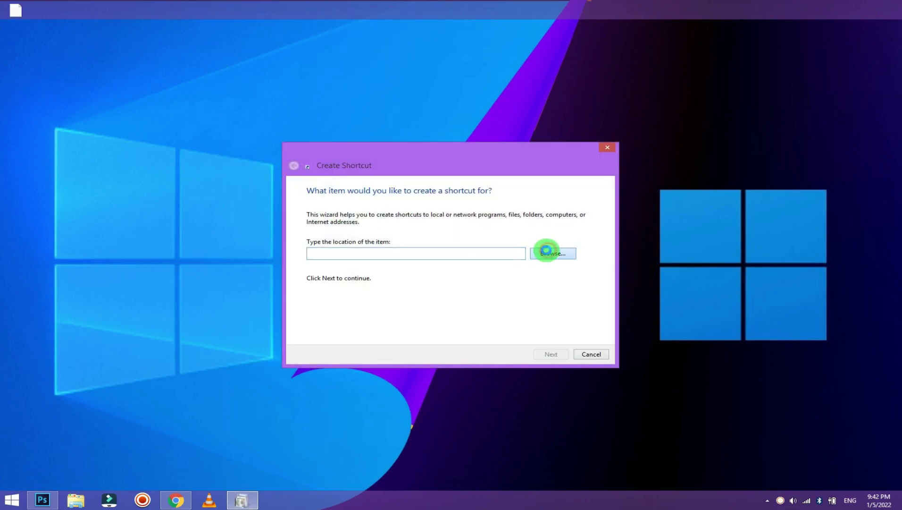
pyautogui.click(547, 251)
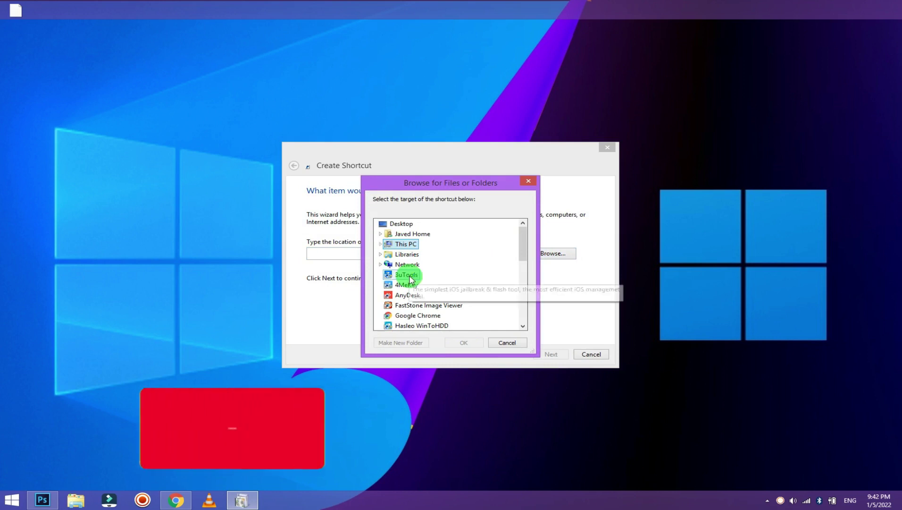
pyautogui.doubleClick(419, 235)
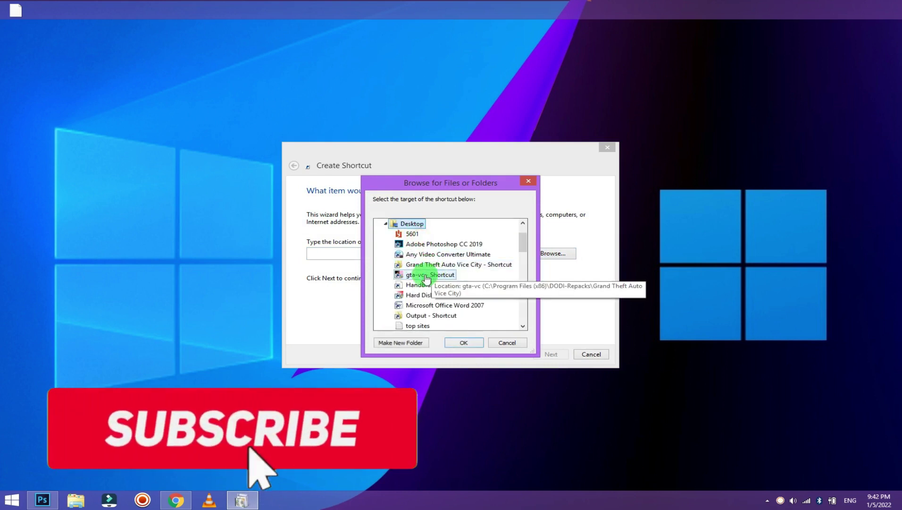
pyautogui.click(386, 224)
pyautogui.doubleClick(413, 295)
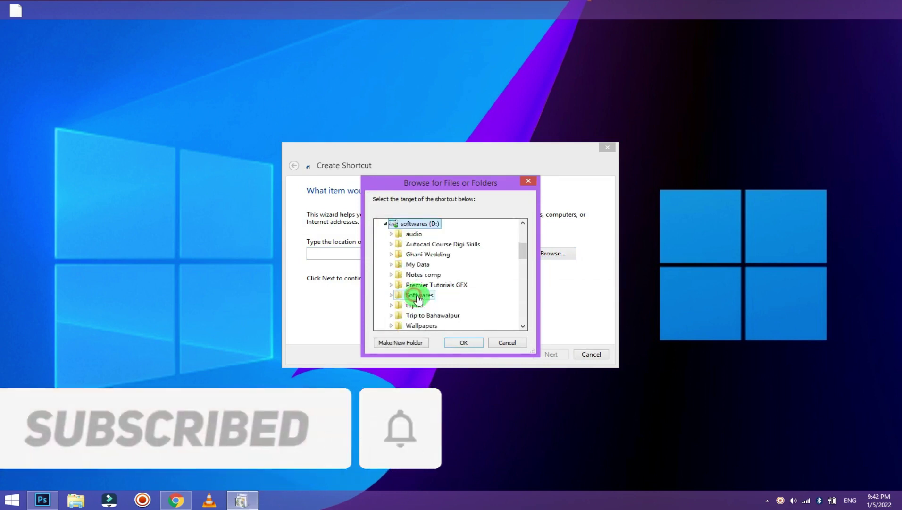
pyautogui.click(465, 342)
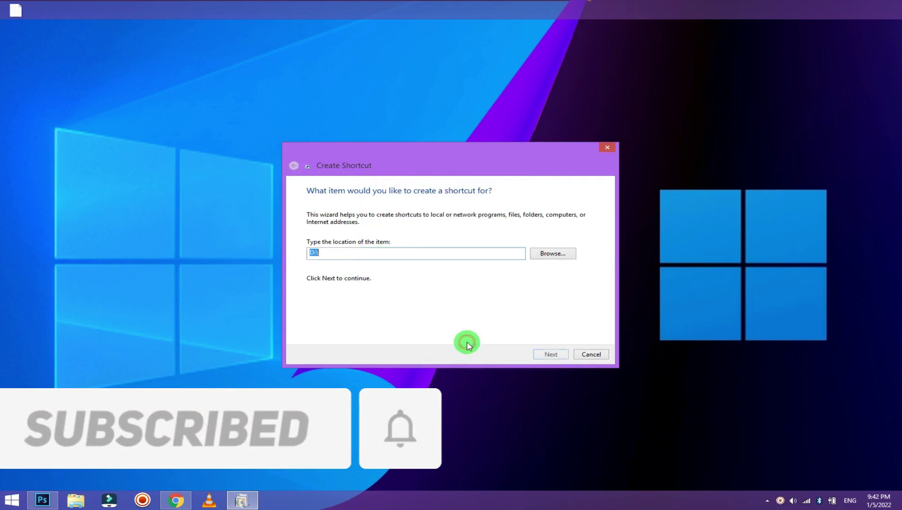
pyautogui.click(551, 354)
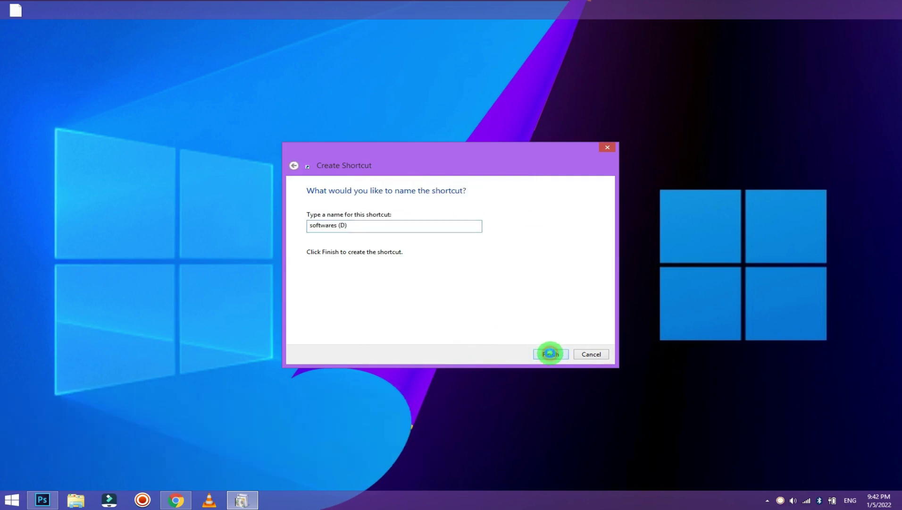
pyautogui.click(551, 354)
# Refresh the desktop, view the softwares (D:) drive through its linkbar shortcut and close its window
pyautogui.rightClick(158, 99)
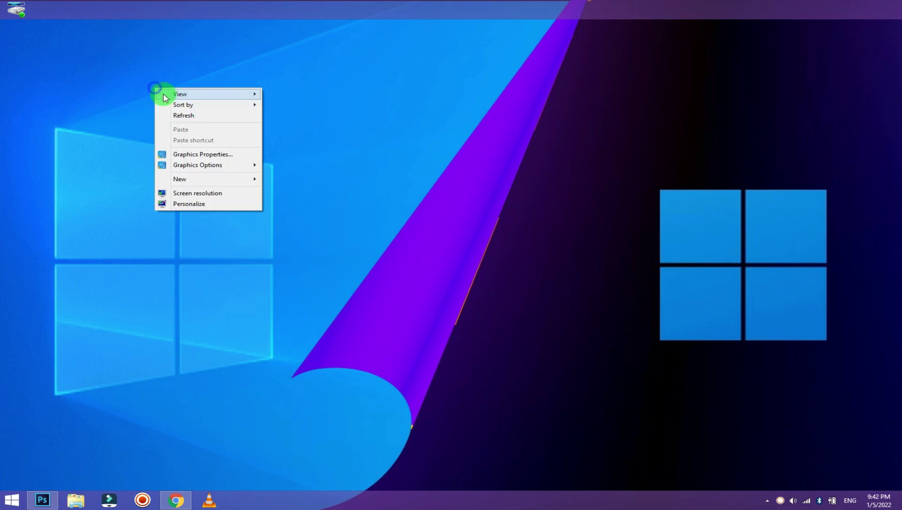
pyautogui.click(181, 114)
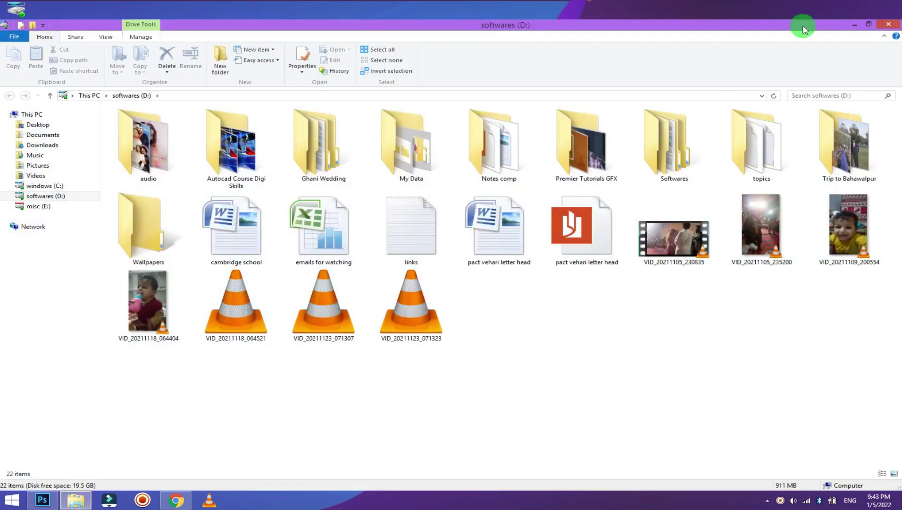
pyautogui.click(882, 26)
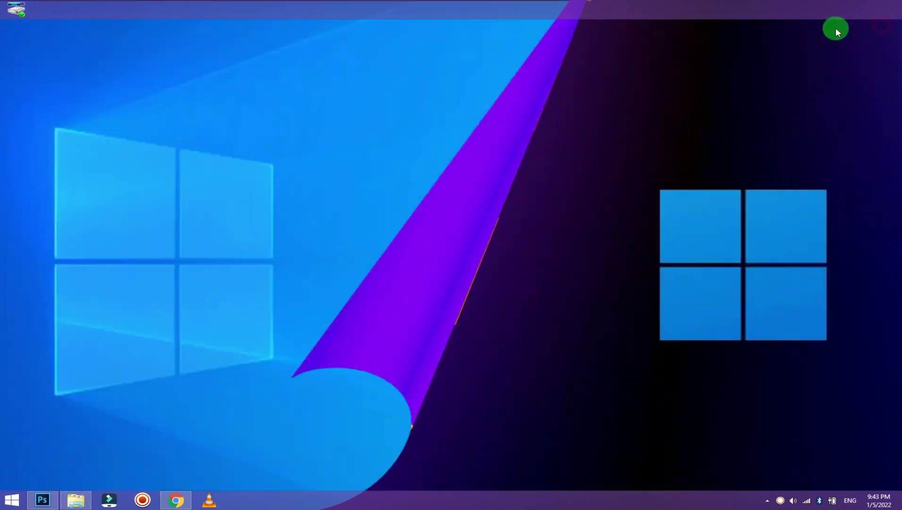
# Add a Google Chrome shortcut to the linkbar, keeping the name Google Chrome
pyautogui.rightClick(299, 14)
pyautogui.moveTo(296, 14)
pyautogui.click(410, 12)
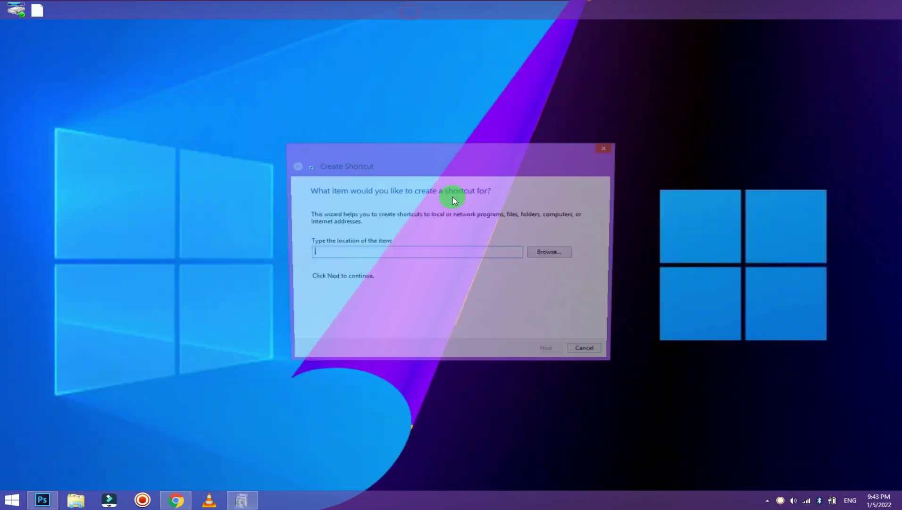
pyautogui.click(542, 254)
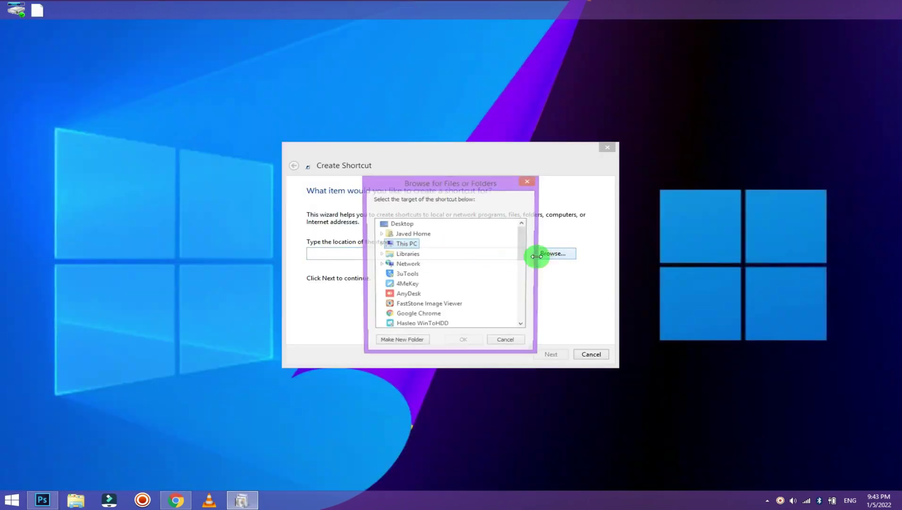
pyautogui.click(401, 274)
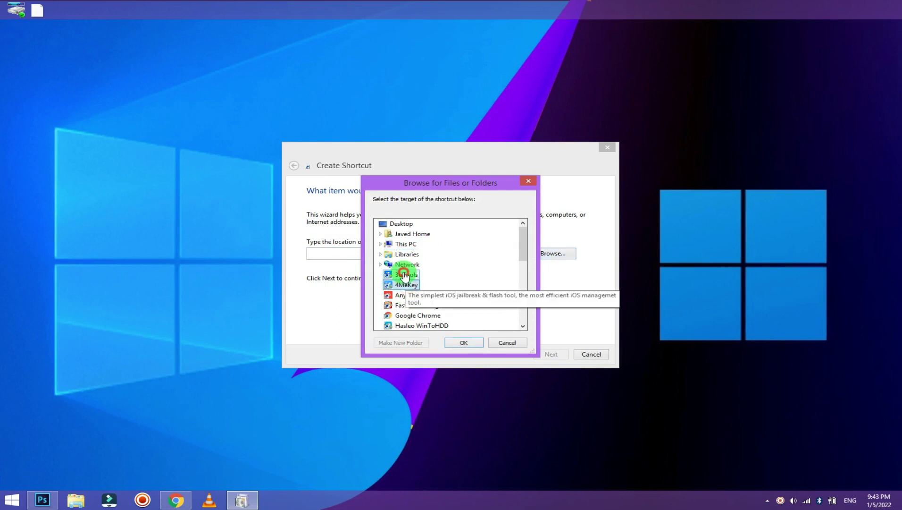
pyautogui.click(417, 315)
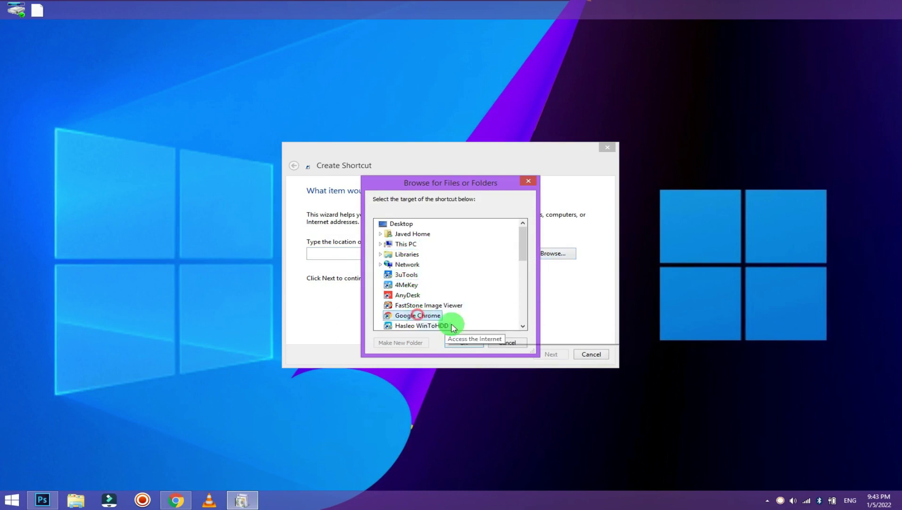
pyautogui.click(475, 342)
pyautogui.click(559, 357)
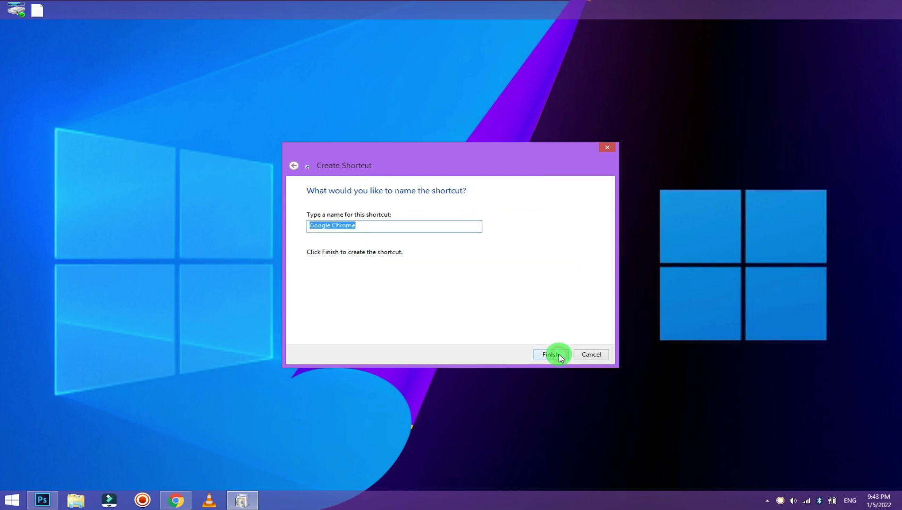
pyautogui.click(558, 354)
# View the recent items and tasks offered by the linkbar's Google Chrome shortcut, then dismiss the list
pyautogui.rightClick(40, 10)
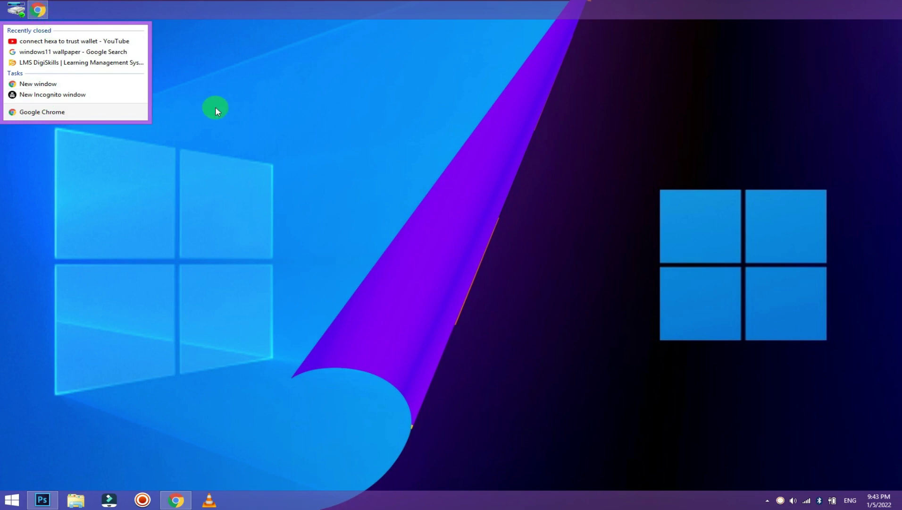
pyautogui.click(215, 108)
pyautogui.click(86, 111)
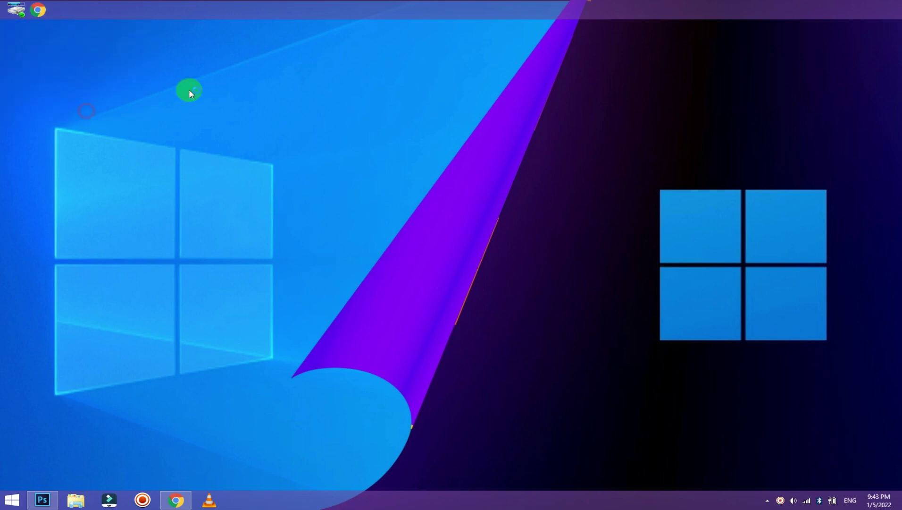
# Show the desktop icons and sort them by item type
pyautogui.rightClick(250, 70)
pyautogui.click(315, 73)
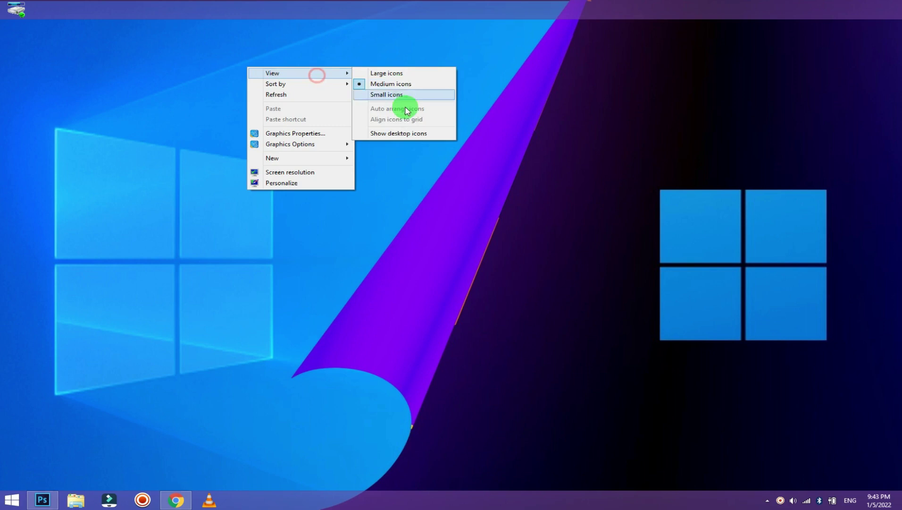
pyautogui.click(401, 135)
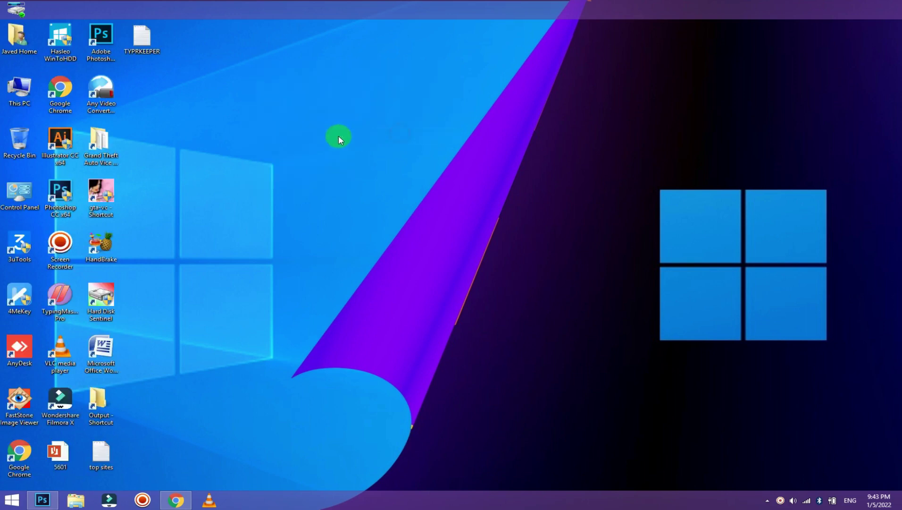
pyautogui.rightClick(179, 67)
pyautogui.moveTo(236, 83)
pyautogui.click(278, 103)
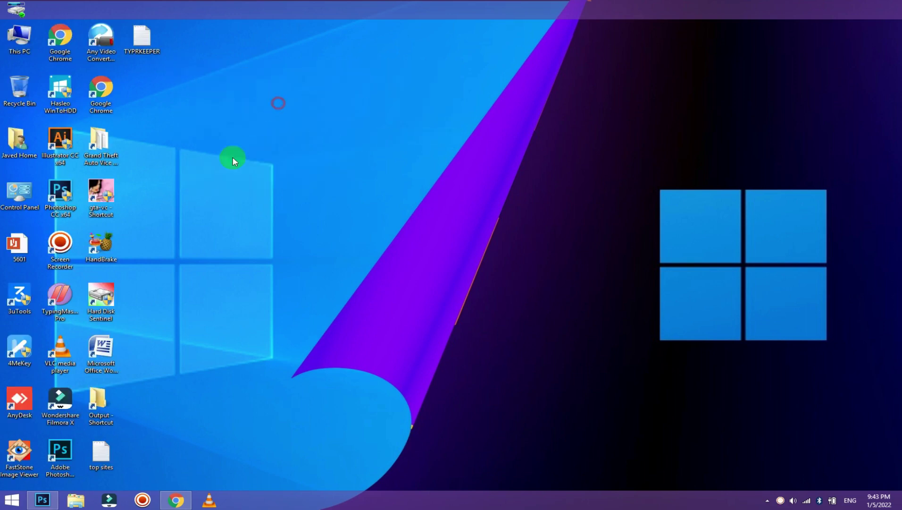
# Move the Grand Theft Auto Vice City shortcut and the TYPRKEEPER file to the empty area in the middle of the desktop
pyautogui.moveTo(100, 141); pyautogui.dragTo(427, 150)
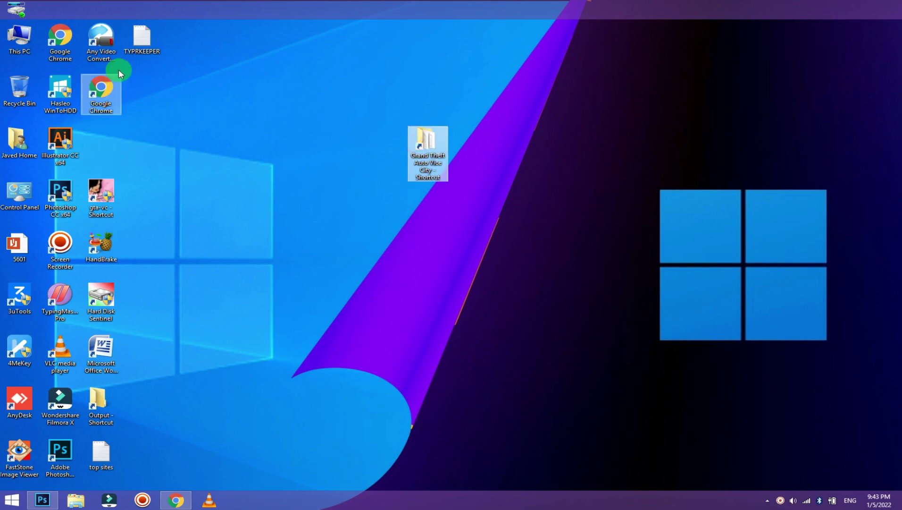
pyautogui.moveTo(159, 53); pyautogui.dragTo(169, 60)
pyautogui.moveTo(332, 245); pyautogui.dragTo(101, 89)
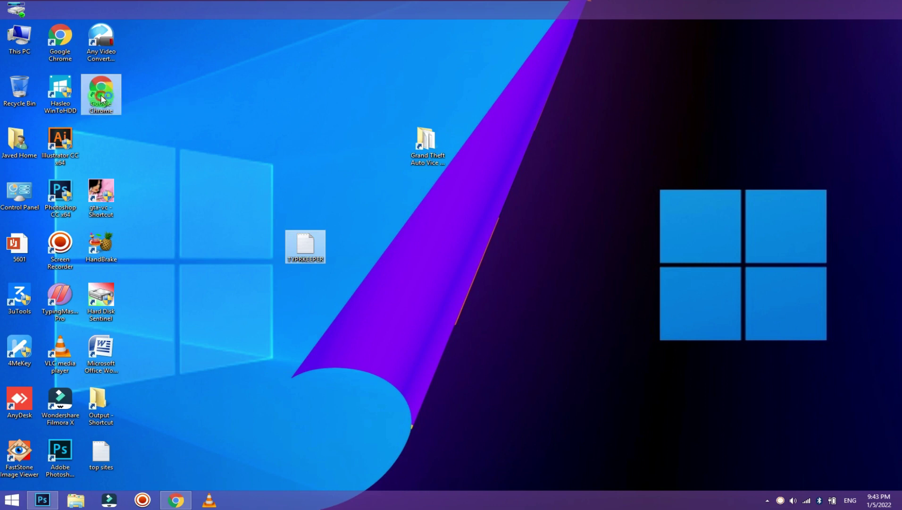
pyautogui.click(860, 27)
# Place the TYPRKEEPER text file on the linkbar and open it from there
pyautogui.moveTo(302, 248); pyautogui.dragTo(60, 8)
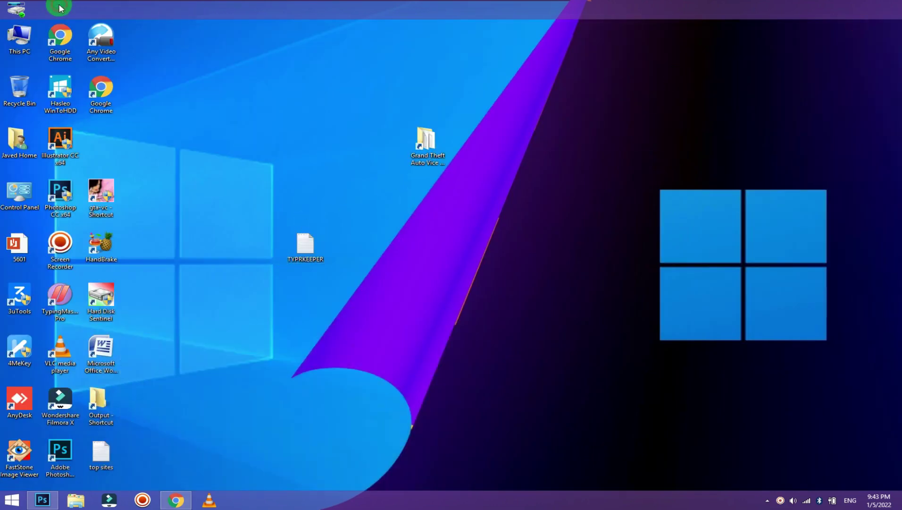
pyautogui.click(38, 9)
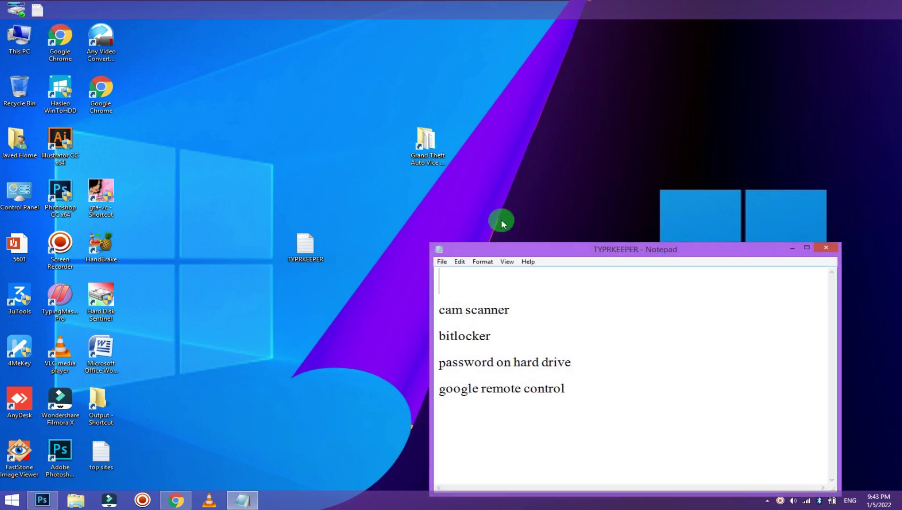
# Close the TYPRKEEPER note and add the desktop's program shortcuts, such as VLC, Google Chrome, Word, Illustrator and Photoshop, to the linkbar
pyautogui.click(827, 248)
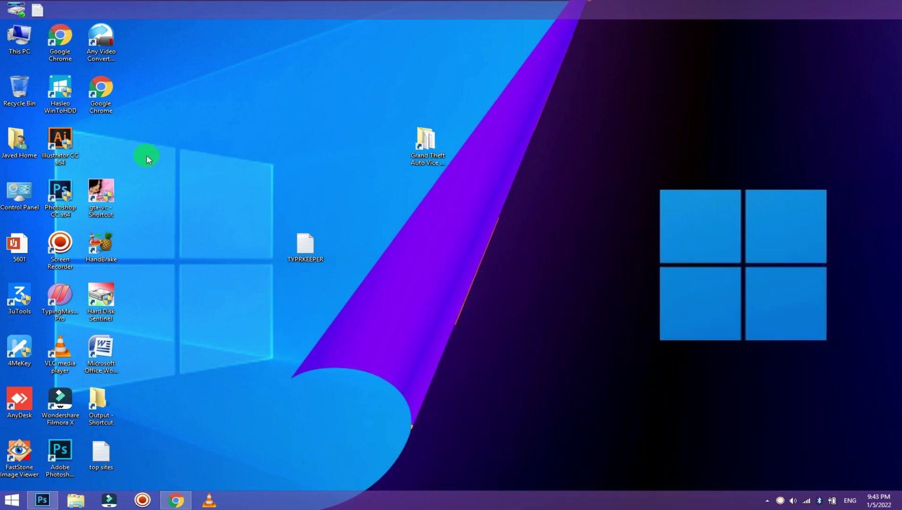
pyautogui.moveTo(141, 80); pyautogui.dragTo(76, 8)
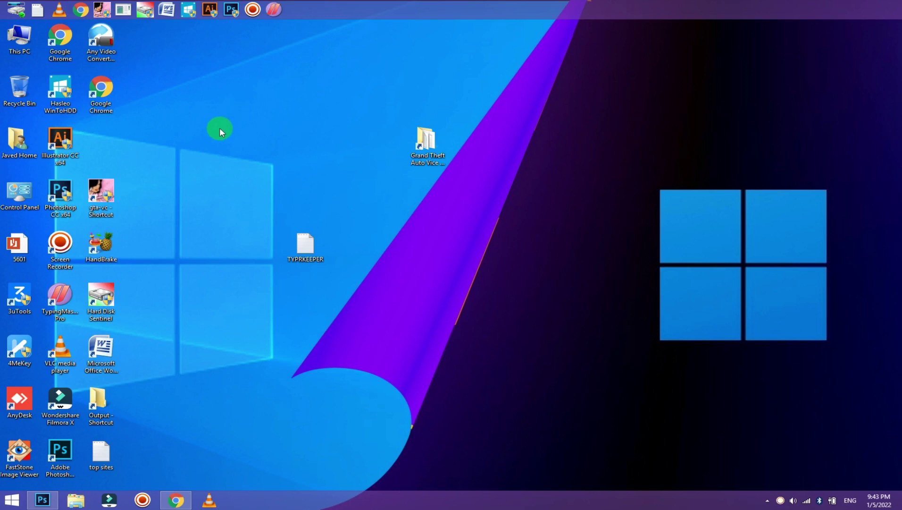
# Try the linkbar's Google Chrome shortcut, dismiss the error, and remove the broken Google Chrome shortcut from the desktop
pyautogui.click(80, 10)
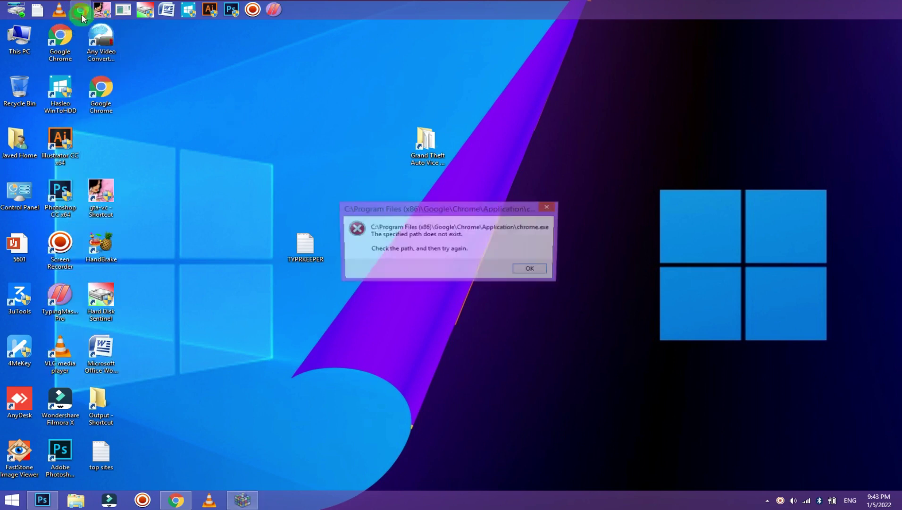
pyautogui.click(530, 268)
pyautogui.doubleClick(101, 90)
pyautogui.click(456, 37)
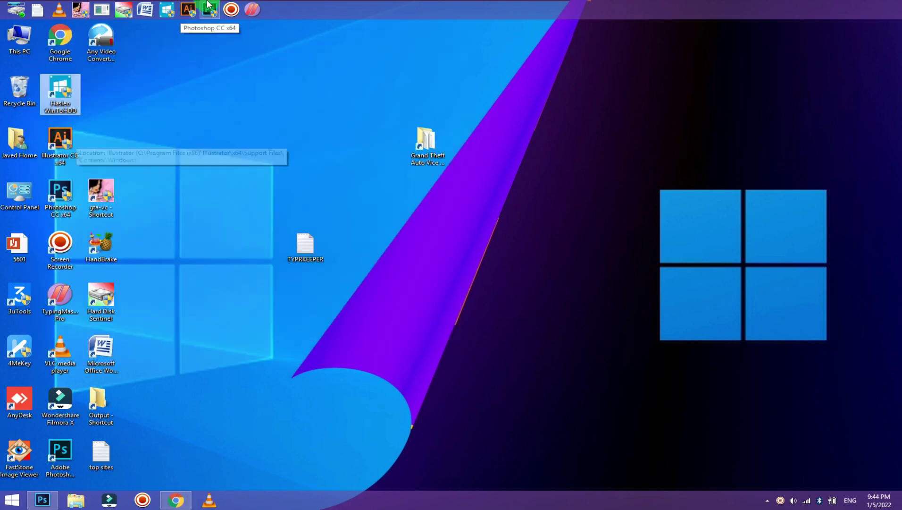
# Launch Word from the linkbar and close it, and add This PC, the Recycle Bin and the user's home folder to the linkbar
pyautogui.click(151, 17)
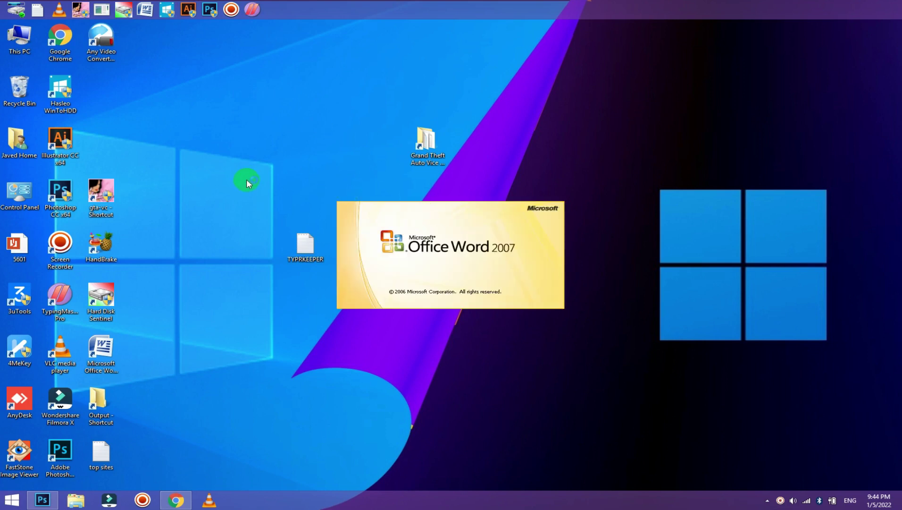
pyautogui.moveTo(22, 50); pyautogui.dragTo(276, 14)
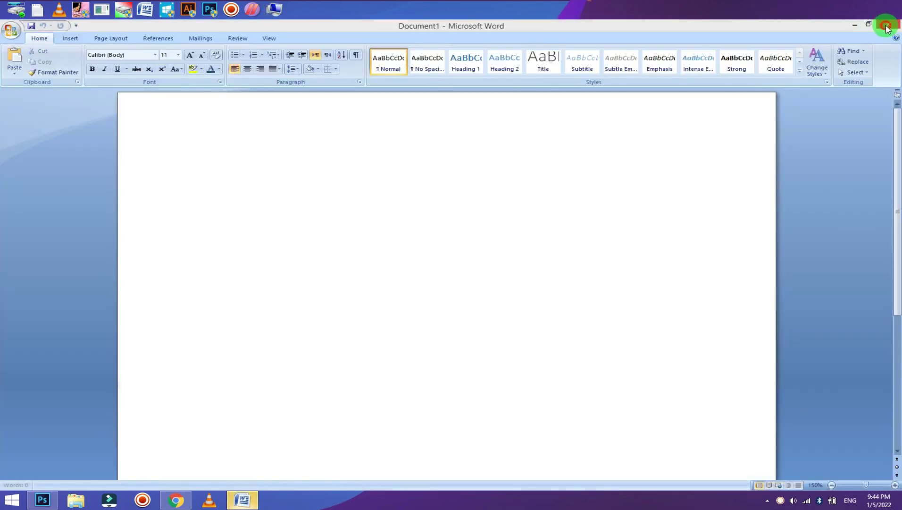
pyautogui.click(887, 27)
pyautogui.moveTo(20, 89); pyautogui.dragTo(307, 10)
pyautogui.moveTo(21, 156); pyautogui.dragTo(297, 18)
# Open the linkbar's settings and apply Bottom as its position on the screen
pyautogui.rightClick(363, 10)
pyautogui.click(407, 66)
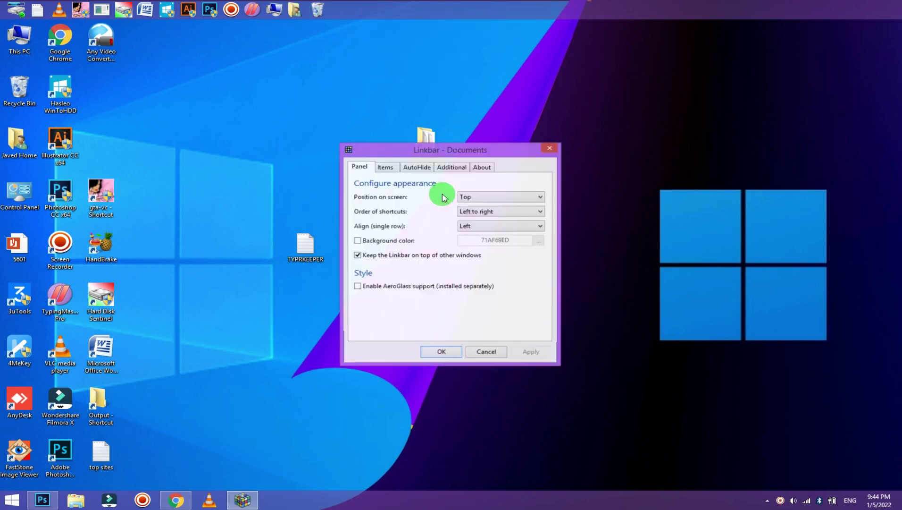
pyautogui.click(499, 199)
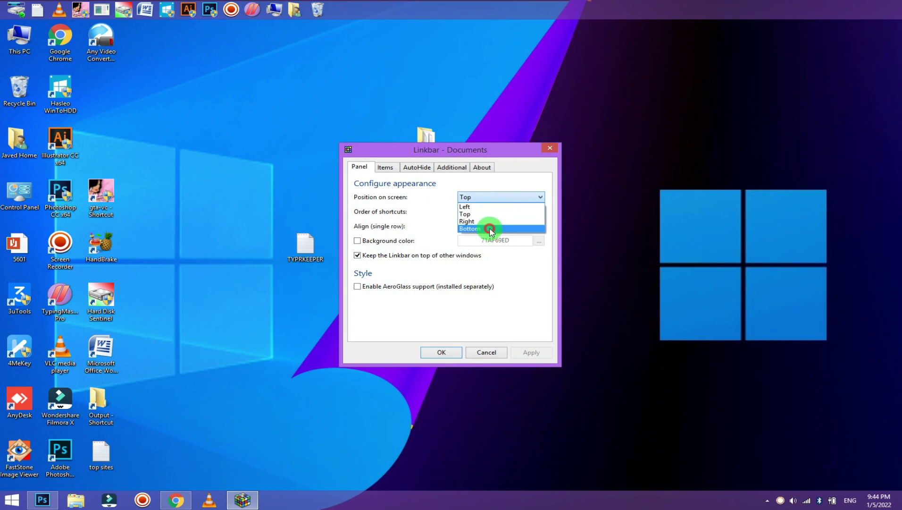
pyautogui.click(491, 231)
pyautogui.click(533, 353)
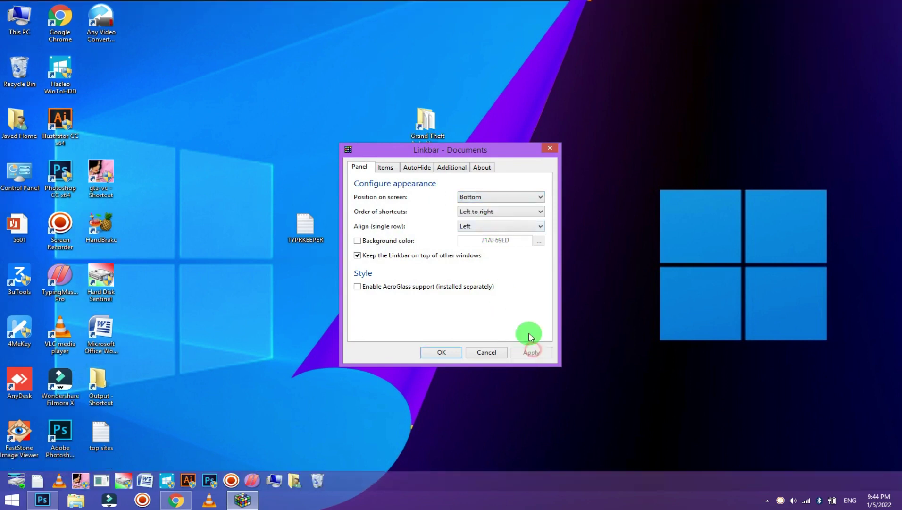
# Set the linkbar's position on the screen back to Top and apply it
pyautogui.click(499, 199)
pyautogui.click(493, 215)
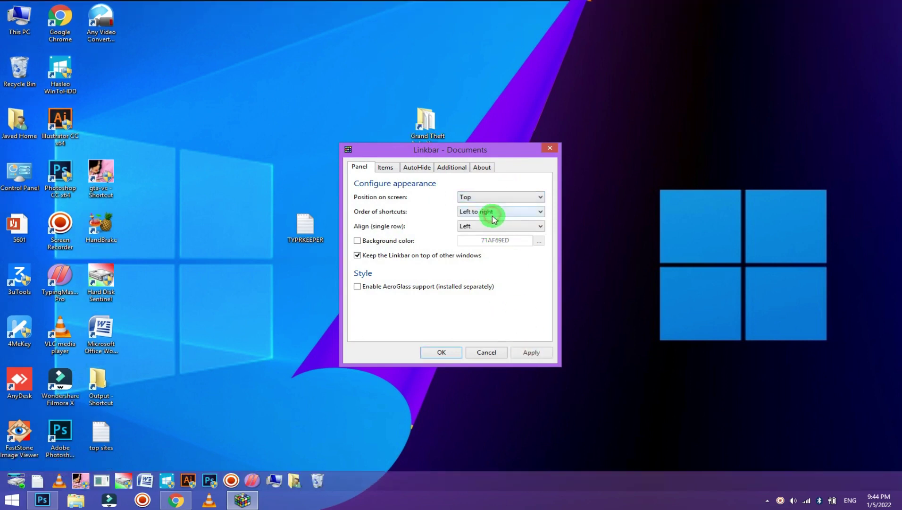
pyautogui.click(525, 354)
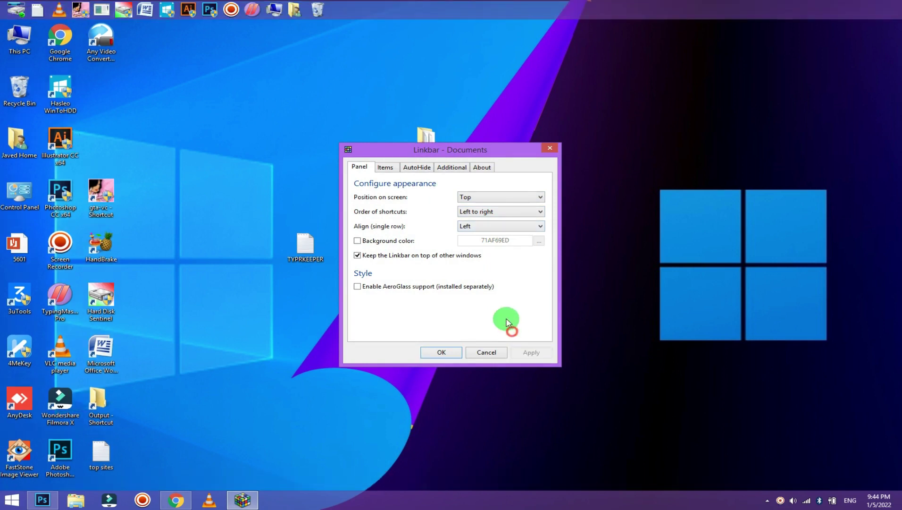
# Enable a custom background color for the linkbar, set it to the orange 71F44E00 and apply it
pyautogui.click(357, 241)
pyautogui.click(539, 243)
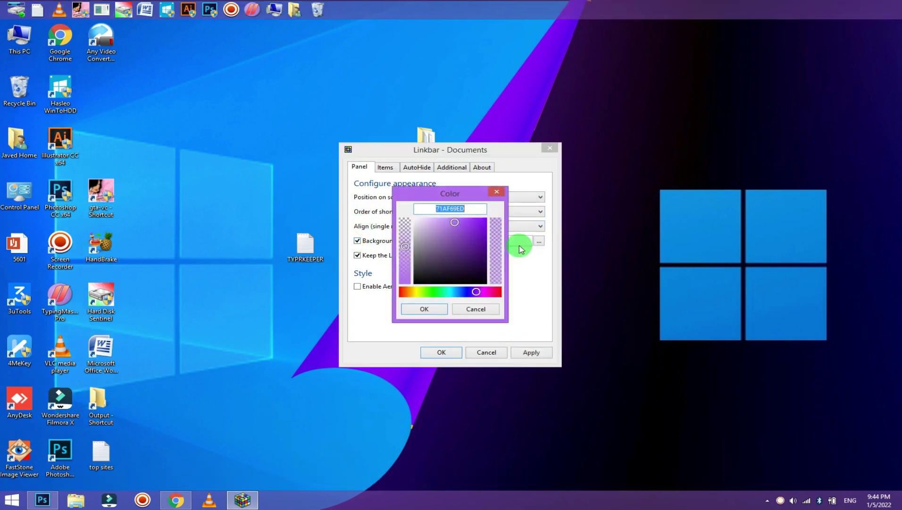
pyautogui.click(474, 245)
pyautogui.moveTo(486, 220)
pyautogui.mouseDown()
pyautogui.moveTo(446, 225)
pyautogui.moveTo(492, 224)
pyautogui.mouseUp()
pyautogui.click(405, 291)
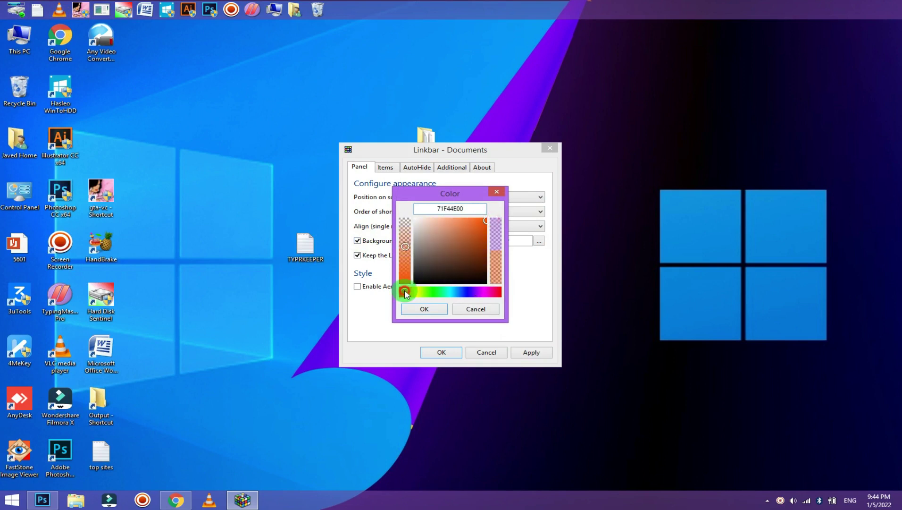
pyautogui.click(409, 309)
pyautogui.click(533, 352)
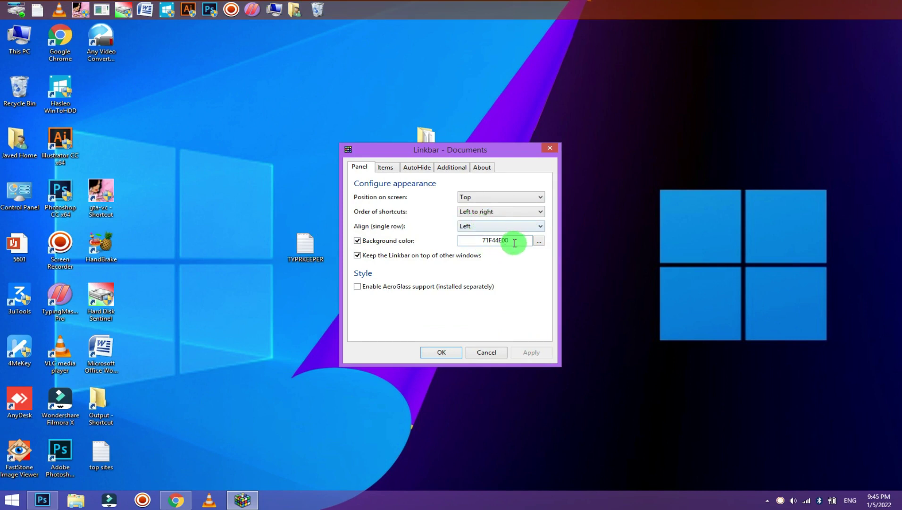
# Turn off the linkbar's custom background color and apply the change
pyautogui.click(357, 241)
pyautogui.click(538, 353)
# Show the names of the linkbar shortcuts by applying Bottom as the text position
pyautogui.click(388, 170)
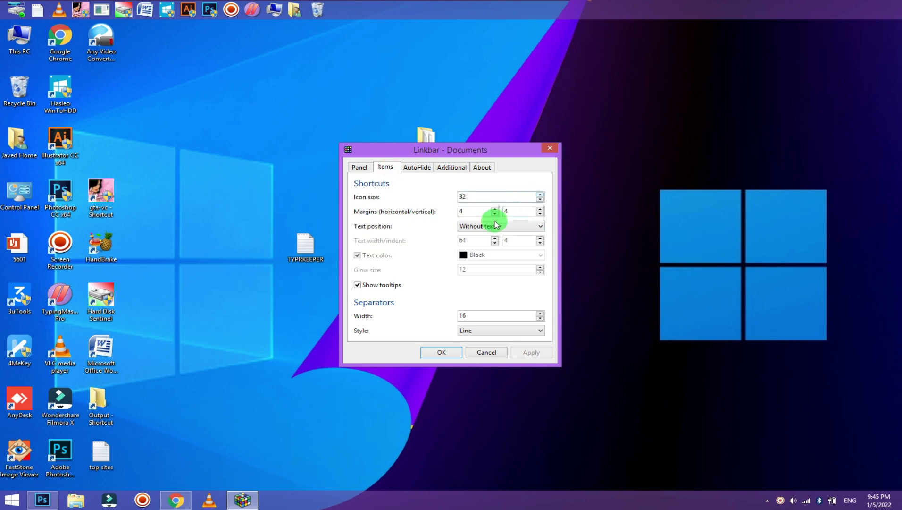
pyautogui.click(493, 265)
pyautogui.click(531, 353)
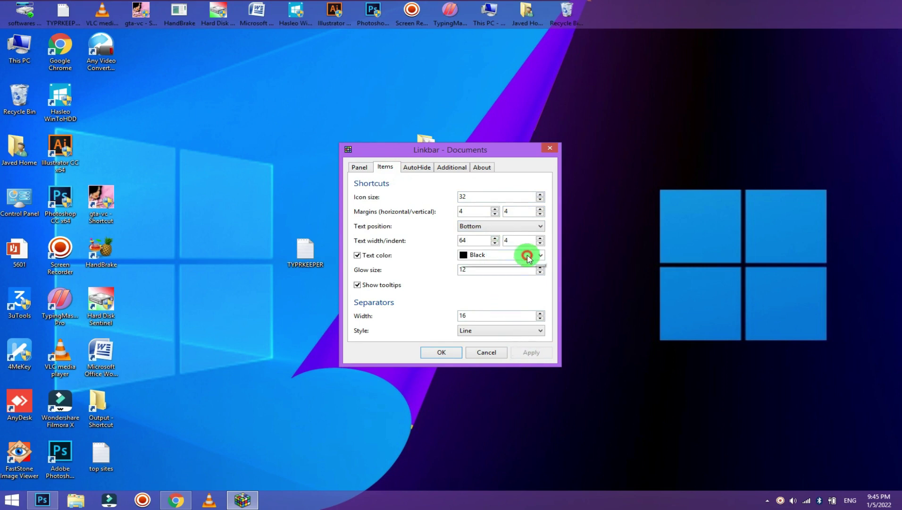
# Set the text color of the linkbar shortcuts to Gray and apply it
pyautogui.click(530, 255)
pyautogui.click(489, 311)
pyautogui.click(530, 353)
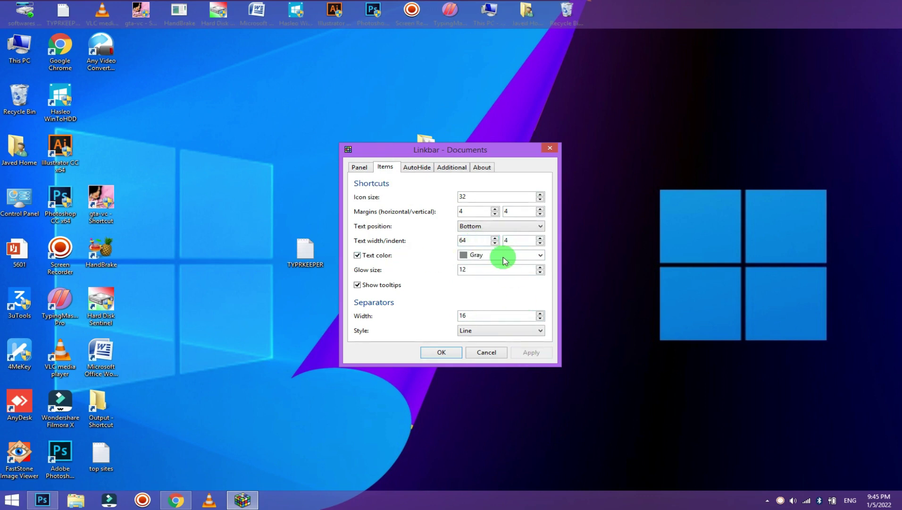
# Hide the shortcut names by setting the text position to Without text and applying it
pyautogui.click(491, 231)
pyautogui.click(477, 264)
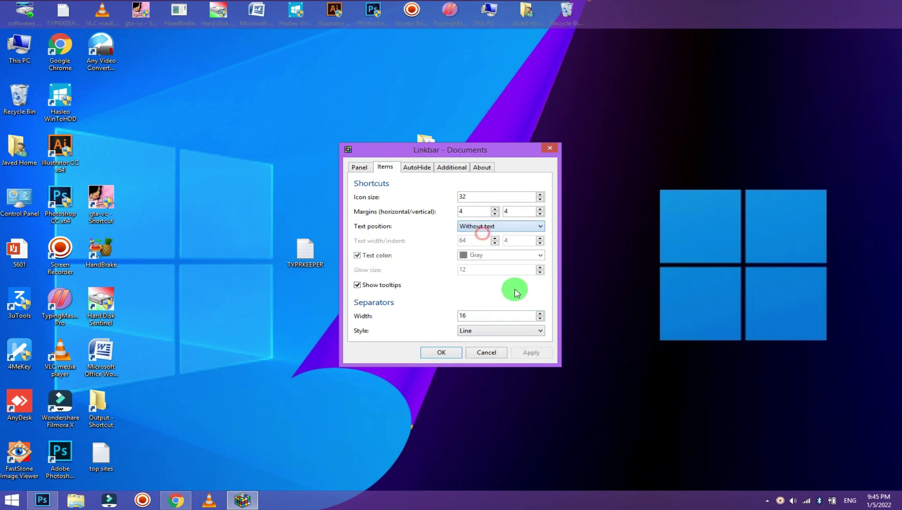
pyautogui.click(534, 350)
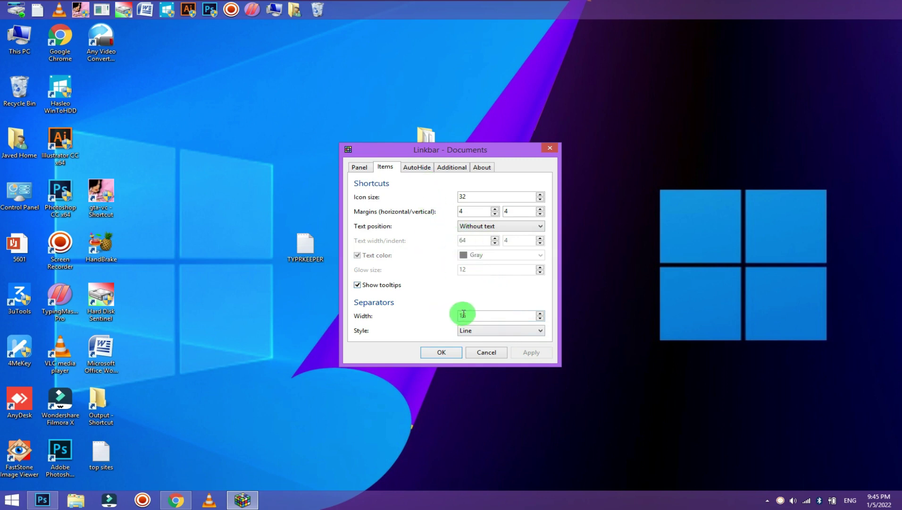
# Try Spacer as the separator style, switch it back to Line and apply the setting
pyautogui.click(521, 333)
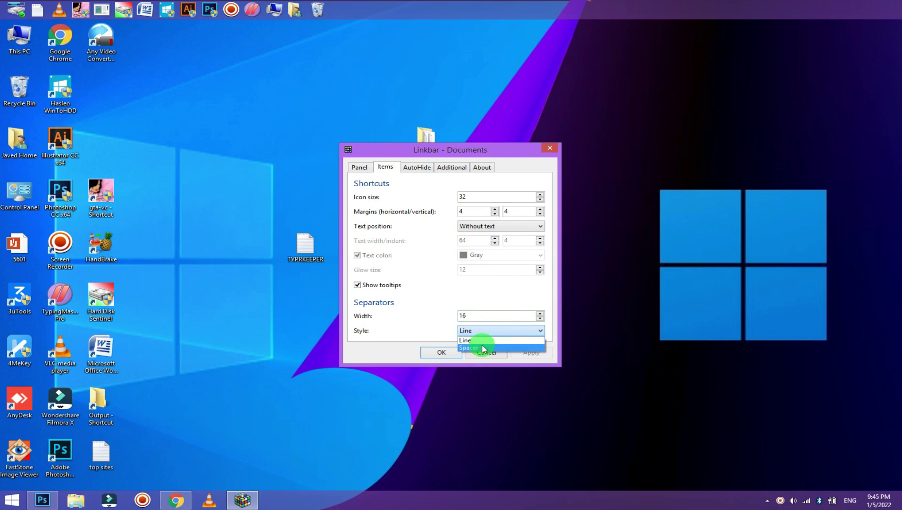
pyautogui.click(482, 347)
pyautogui.click(490, 331)
pyautogui.click(486, 340)
pyautogui.click(522, 353)
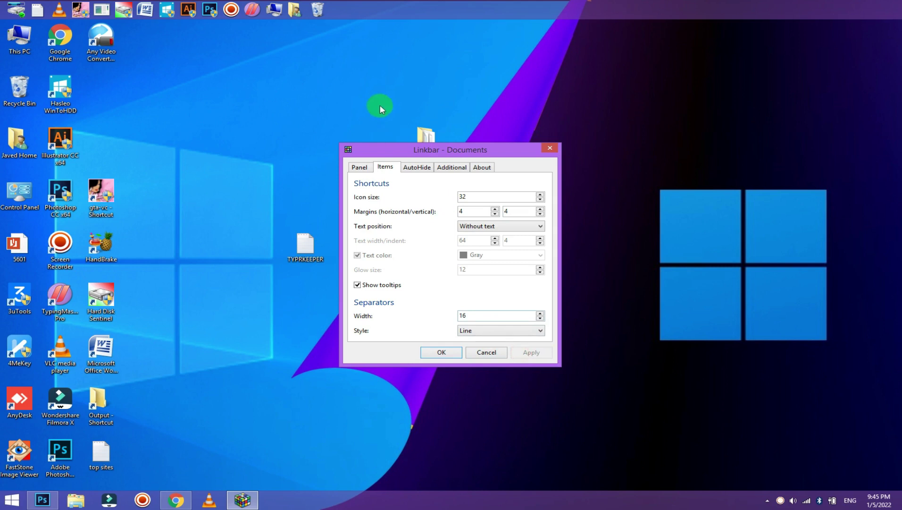
# Examine the linkbar's options for creating a new shortcut, separator or linkbar, cancelling the new linkbar setup
pyautogui.rightClick(346, 15)
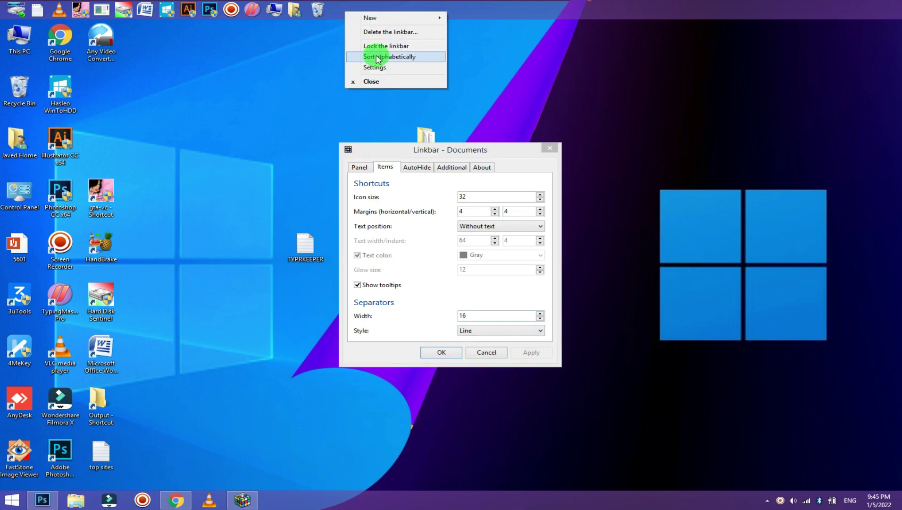
pyautogui.moveTo(385, 17)
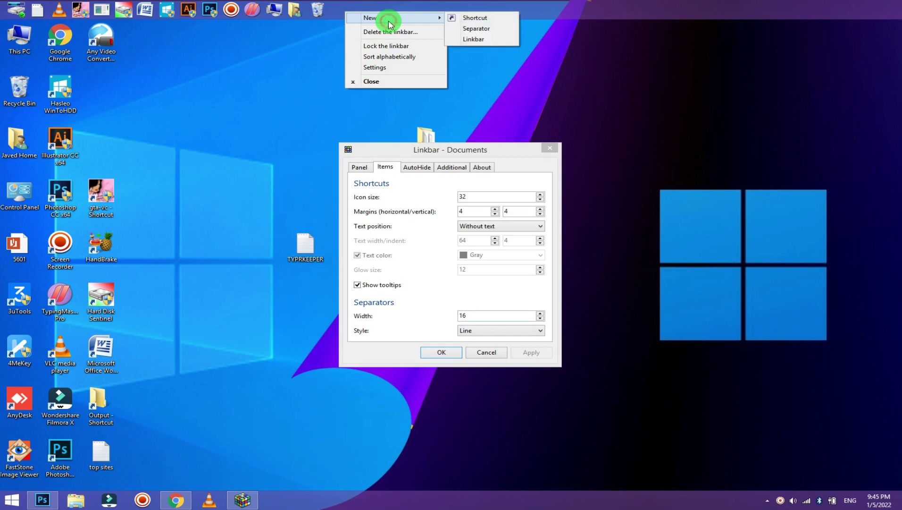
pyautogui.click(468, 38)
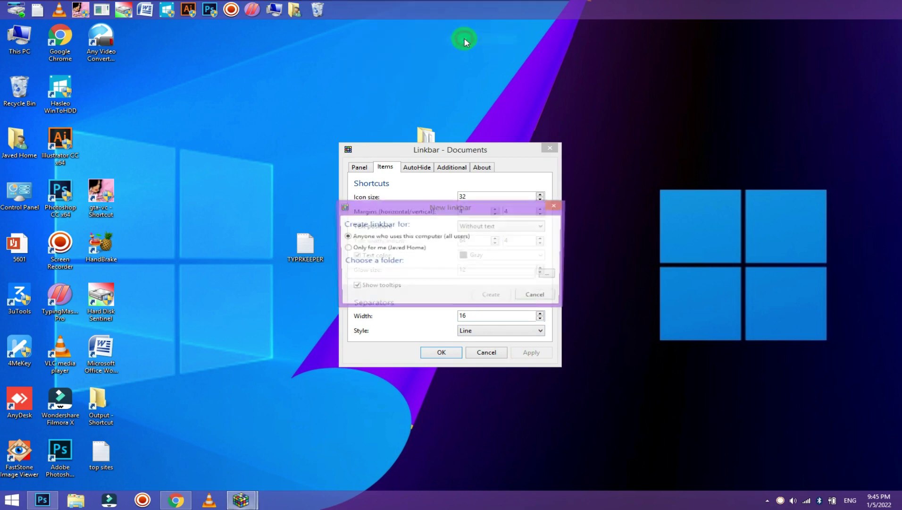
pyautogui.click(539, 297)
pyautogui.rightClick(388, 7)
pyautogui.moveTo(446, 10)
pyautogui.click(511, 24)
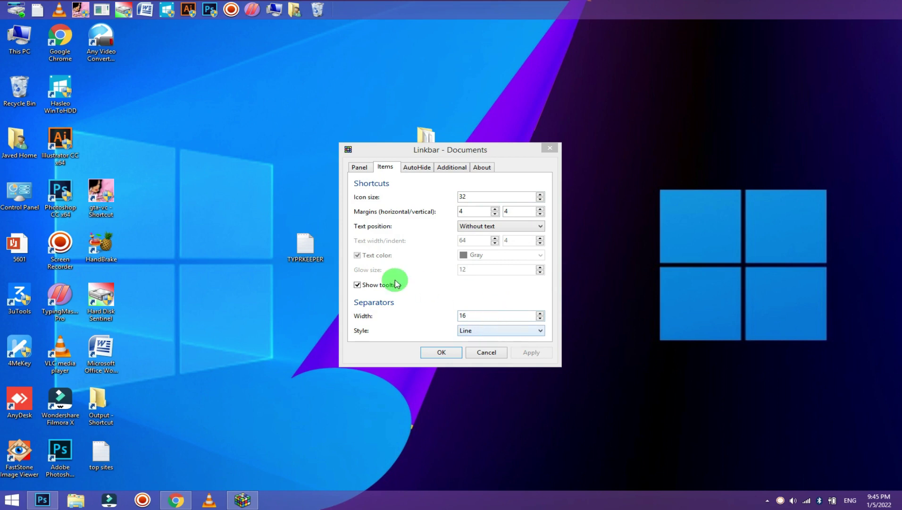
# Turn on automatic hiding for the linkbar and apply it
pyautogui.click(418, 171)
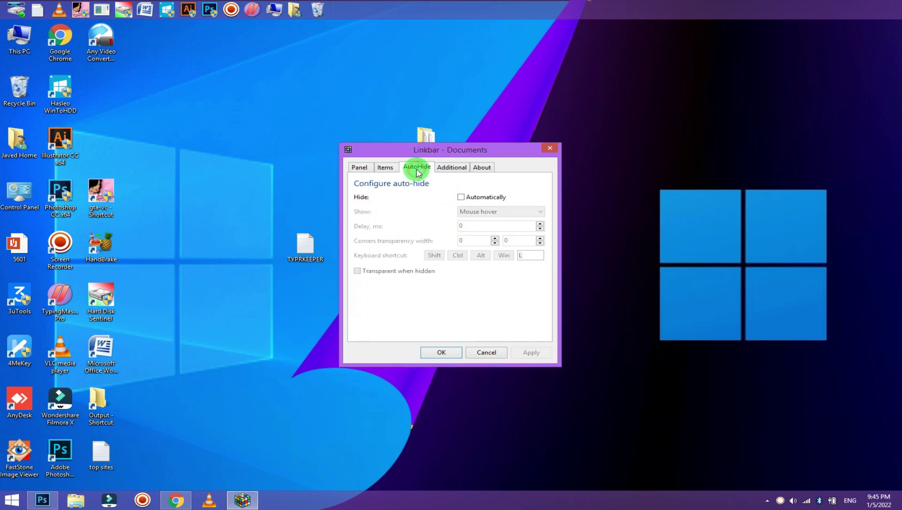
pyautogui.click(465, 200)
pyautogui.click(529, 352)
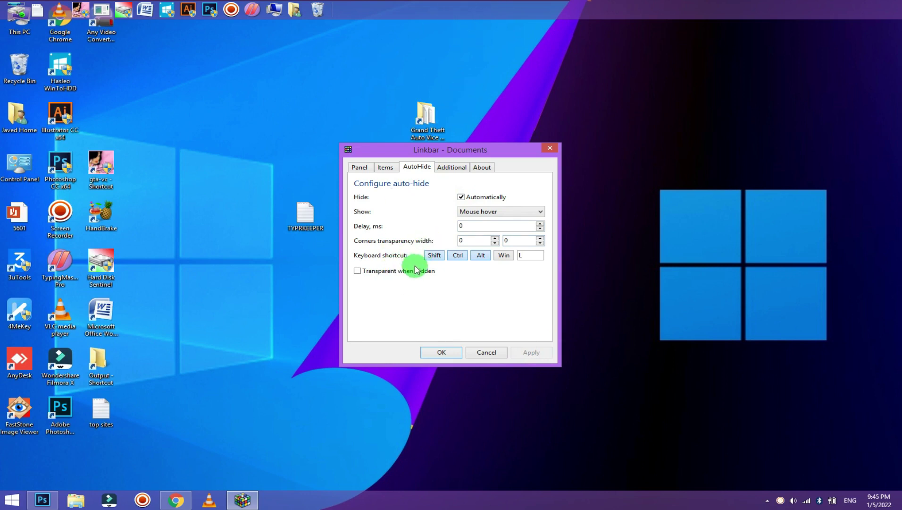
# View the choices for how the hidden linkbar is shown, keeping Mouse hover selected
pyautogui.click(478, 217)
pyautogui.click(476, 215)
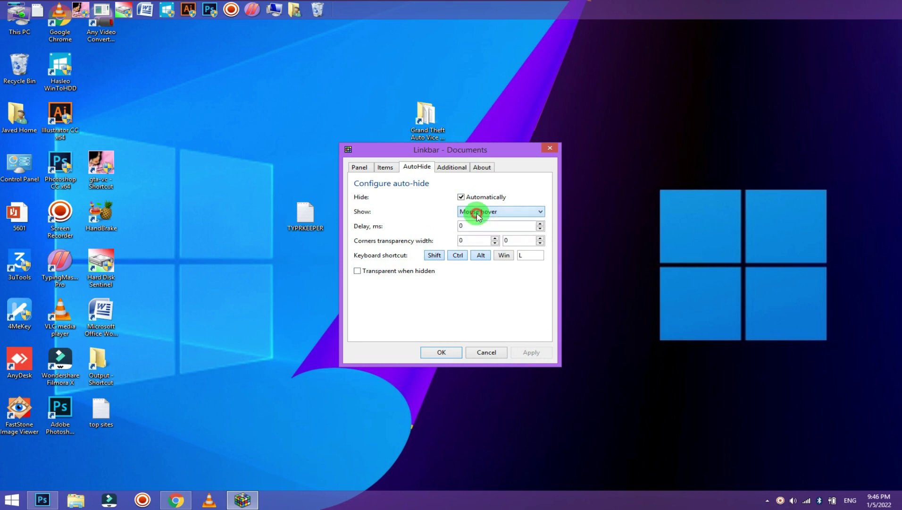
pyautogui.rightClick(495, 5)
pyautogui.click(479, 5)
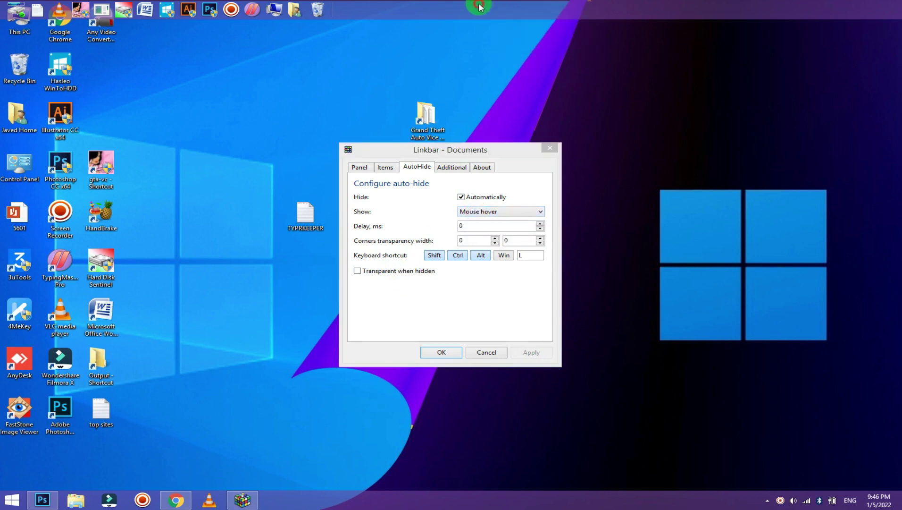
pyautogui.click(502, 212)
pyautogui.click(493, 198)
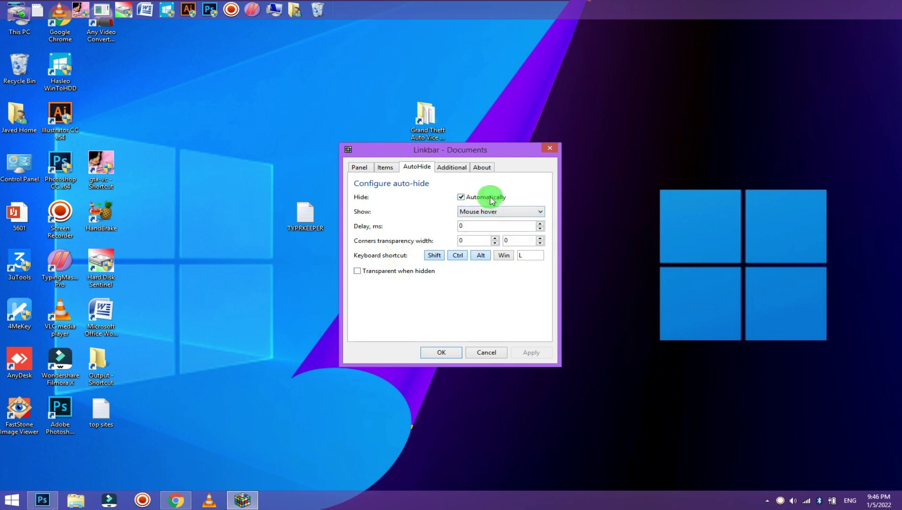
# Turn off automatic hiding for the linkbar and apply the change
pyautogui.click(492, 198)
pyautogui.click(526, 350)
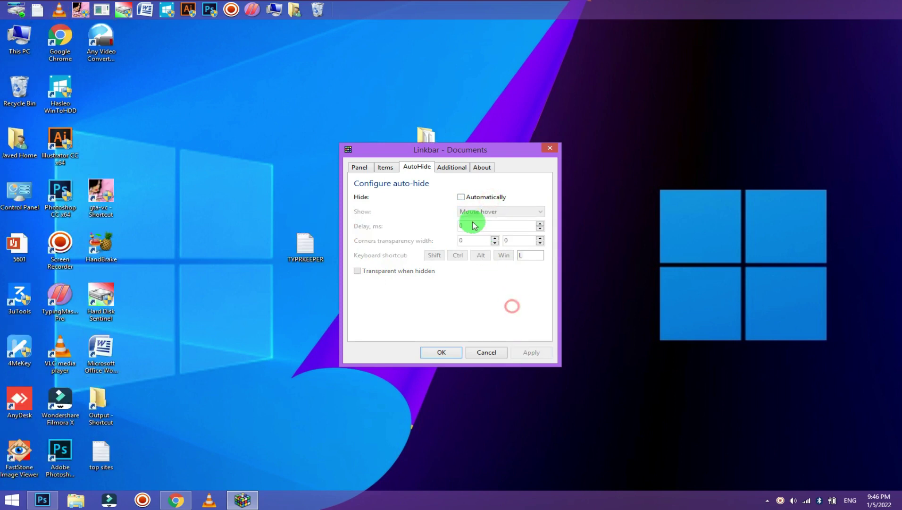
# Review the Jump Lists options and the version information, and close the linkbar settings
pyautogui.click(460, 174)
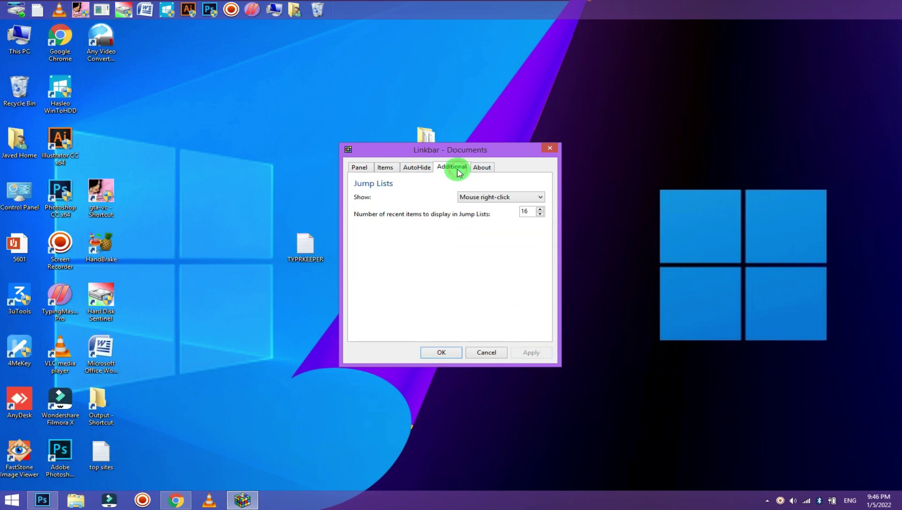
pyautogui.click(487, 198)
pyautogui.click(491, 200)
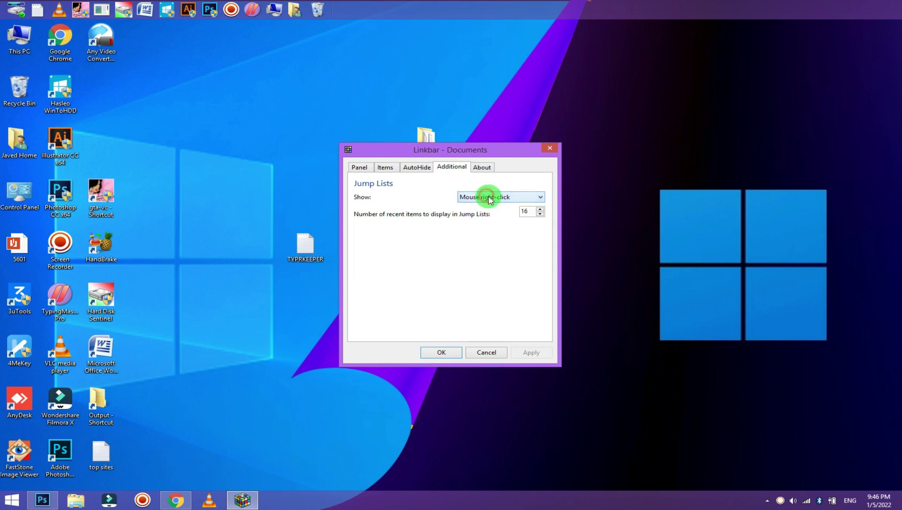
pyautogui.click(480, 167)
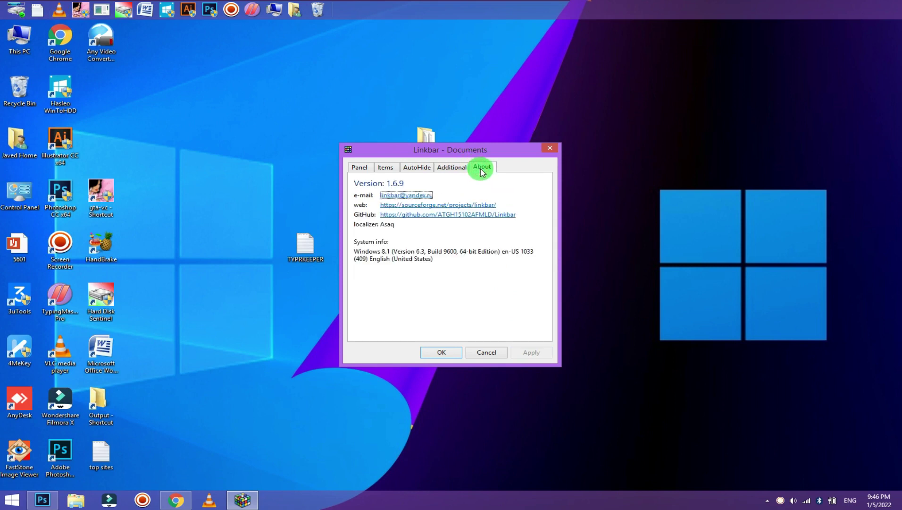
pyautogui.click(444, 353)
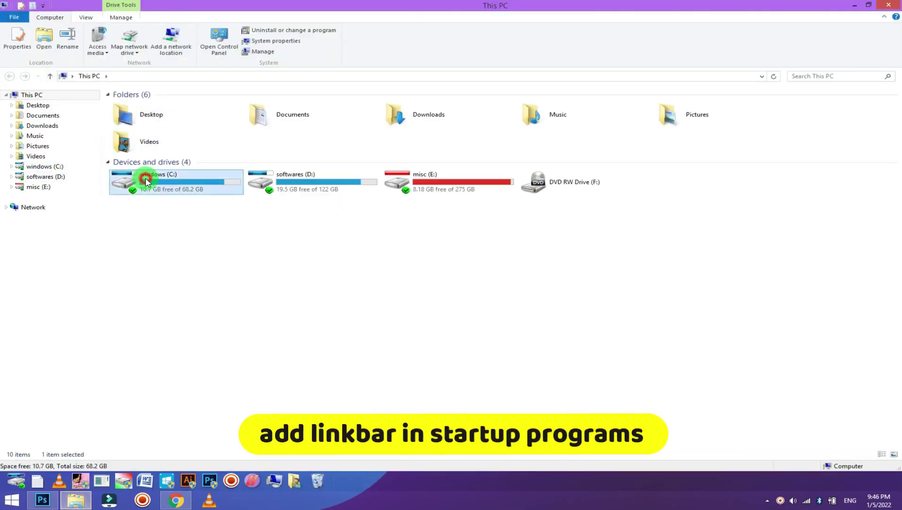
# Open the Roaming folder in the user profile's AppData folder on the windows (C:) drive
pyautogui.doubleClick(142, 176)
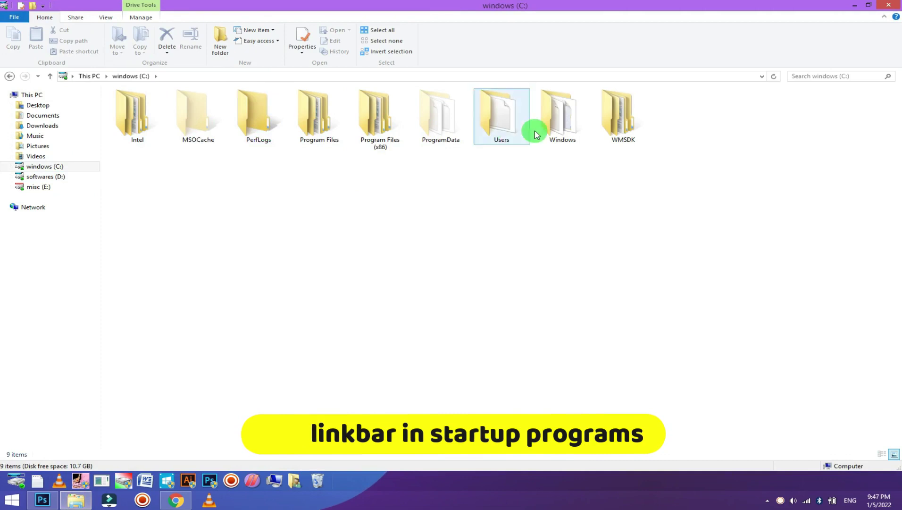
pyautogui.doubleClick(497, 129)
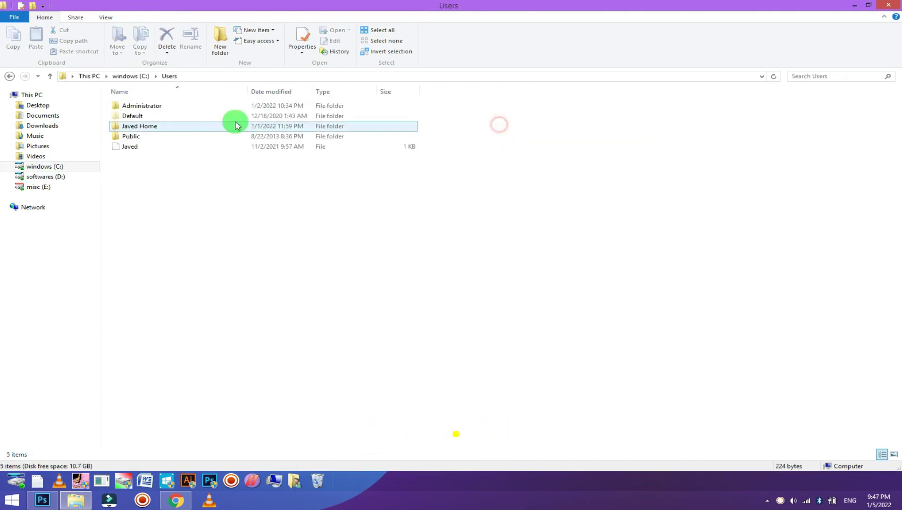
pyautogui.doubleClick(146, 125)
pyautogui.doubleClick(233, 136)
pyautogui.doubleClick(141, 125)
# Search the Roaming folder for "startup" and open the Startup folder located under Start Menu\Programs
pyautogui.click(806, 75)
pyautogui.write('startup')
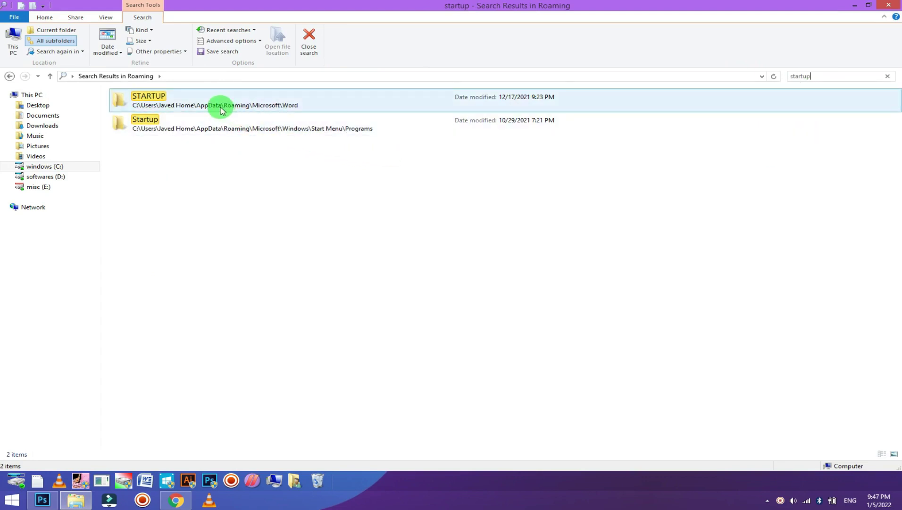
pyautogui.doubleClick(236, 130)
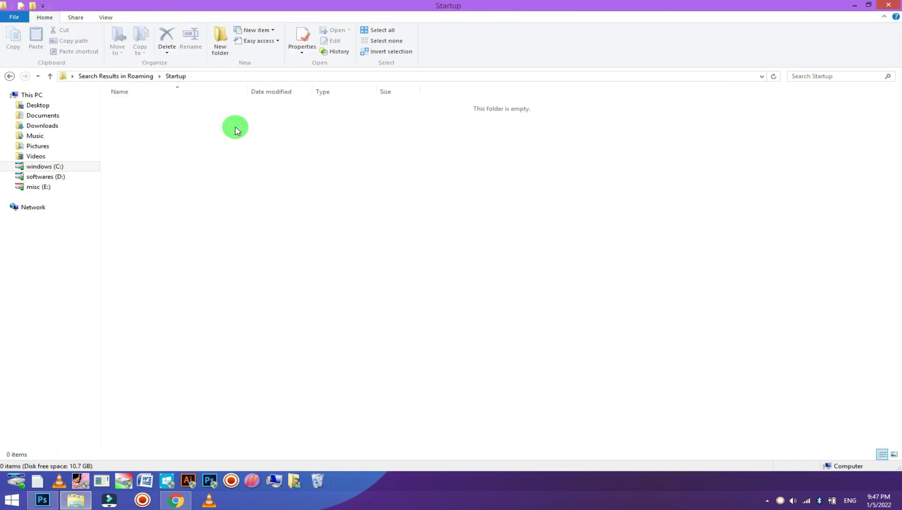
# Create a shortcut to the Linkbar application in Linkbar_1_6_9, move it into the Startup folder, and close both folder windows
pyautogui.click(869, 5)
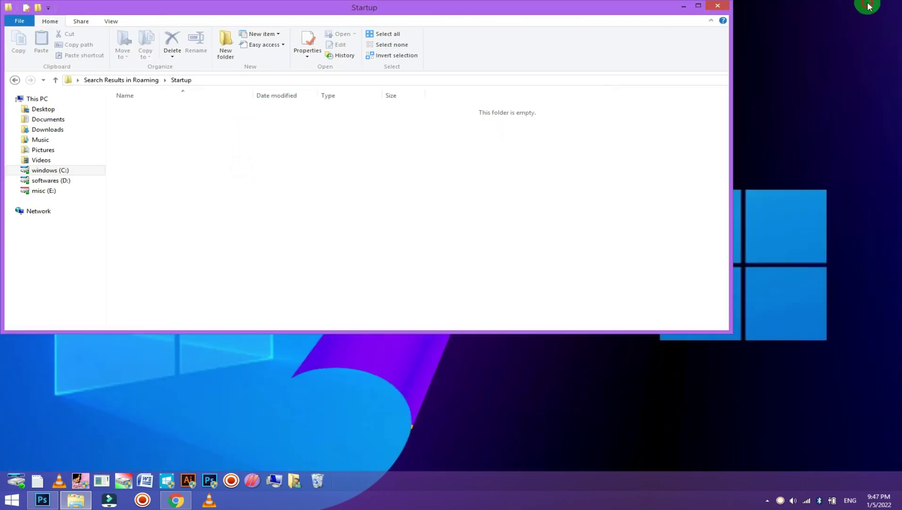
pyautogui.moveTo(377, 7); pyautogui.dragTo(508, 92)
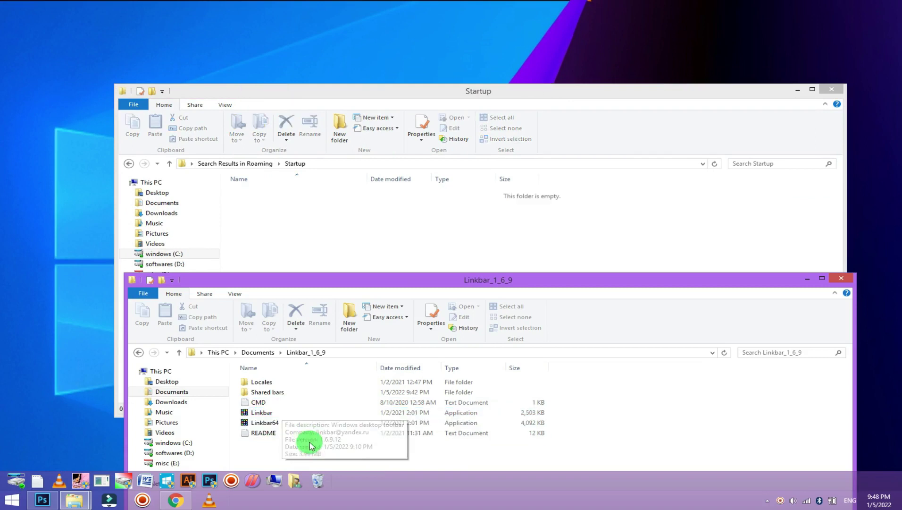
pyautogui.rightClick(270, 411)
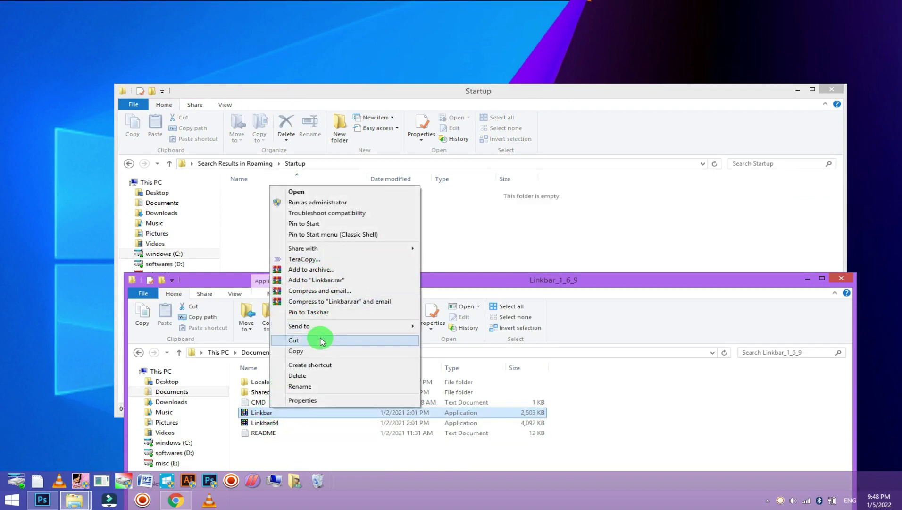
pyautogui.click(310, 365)
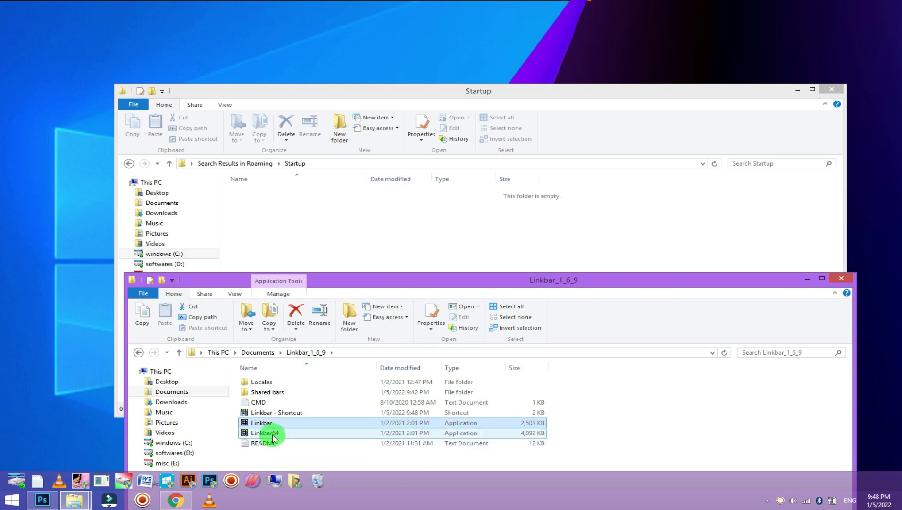
pyautogui.moveTo(282, 413); pyautogui.dragTo(380, 234)
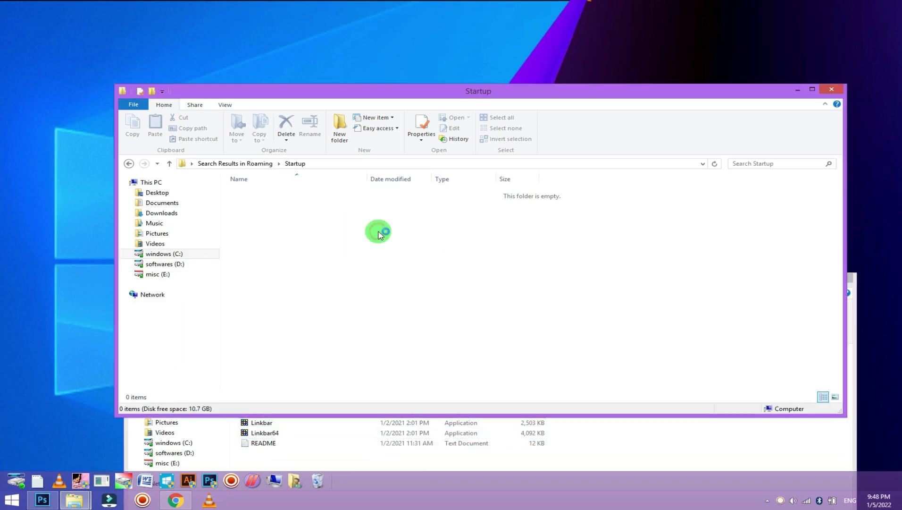
pyautogui.click(832, 90)
pyautogui.click(835, 275)
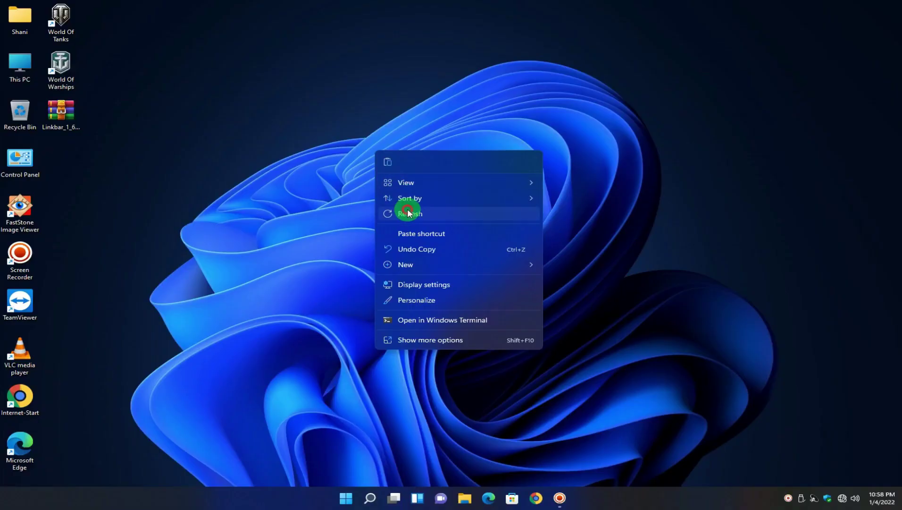
# Run Linkbar64.exe from the Linkbar_1_6_9 folder as administrator on the Windows 11 desktop
pyautogui.click(407, 208)
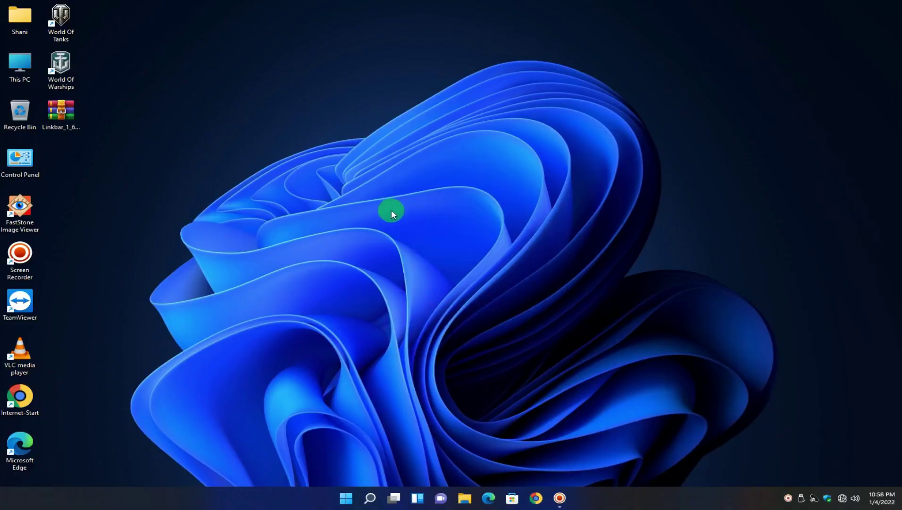
pyautogui.rightClick(222, 499)
pyautogui.rightClick(681, 114)
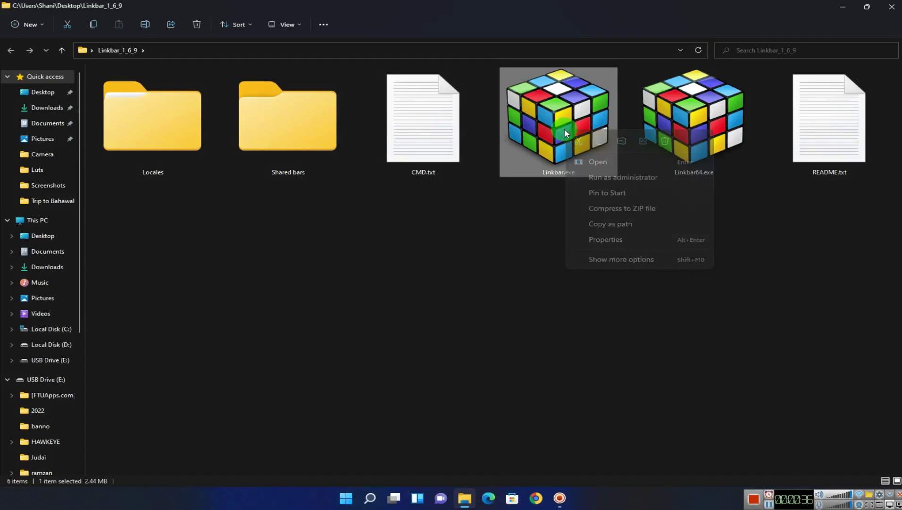
pyautogui.click(681, 114)
pyautogui.rightClick(682, 114)
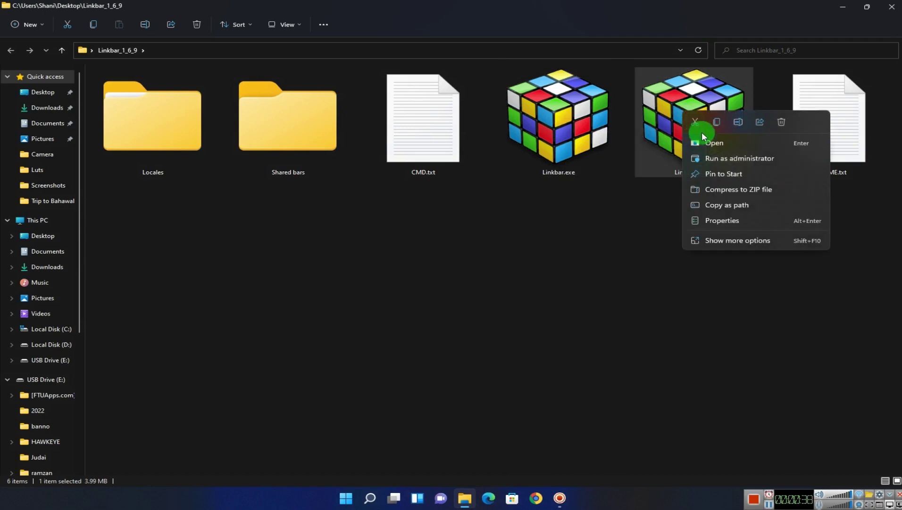
pyautogui.click(713, 160)
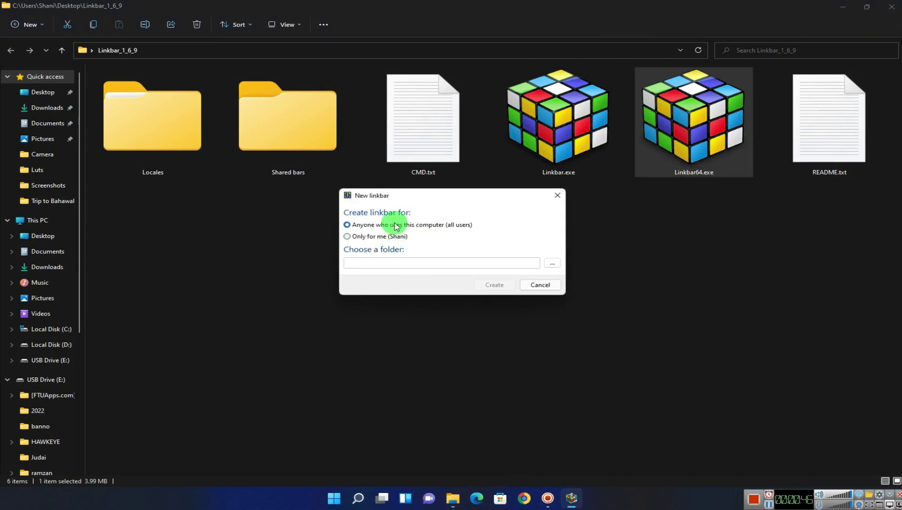
# Create a linkbar for all users, based on a new folder named Linkbar inside Documents
pyautogui.click(553, 263)
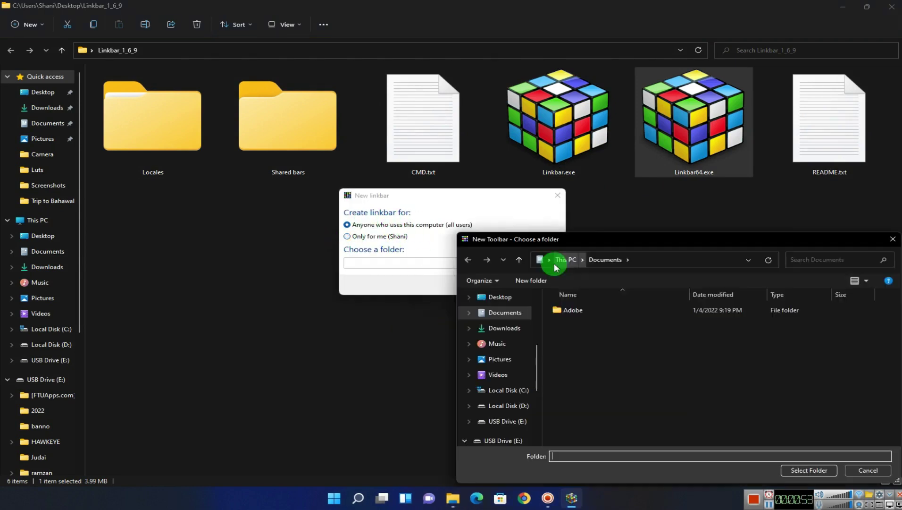
pyautogui.click(809, 470)
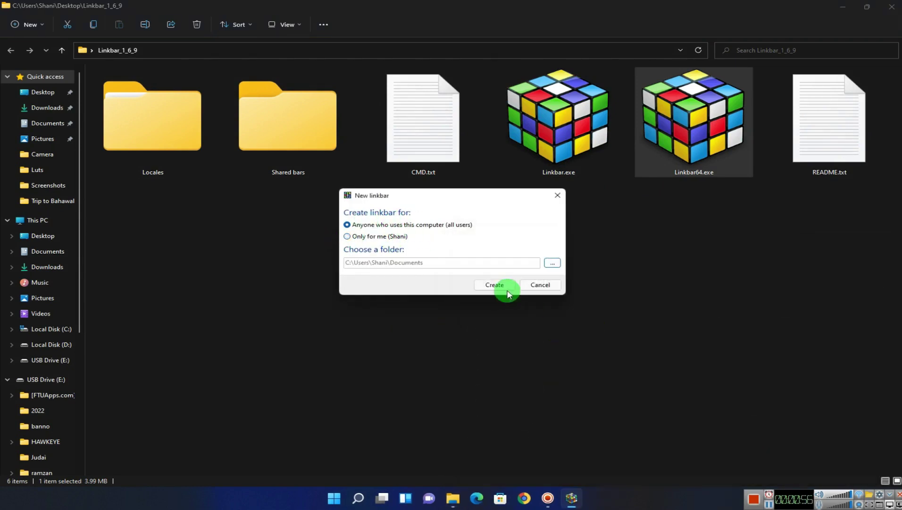
pyautogui.click(553, 263)
pyautogui.click(531, 280)
pyautogui.write('Linkbar')
pyautogui.press('Return')
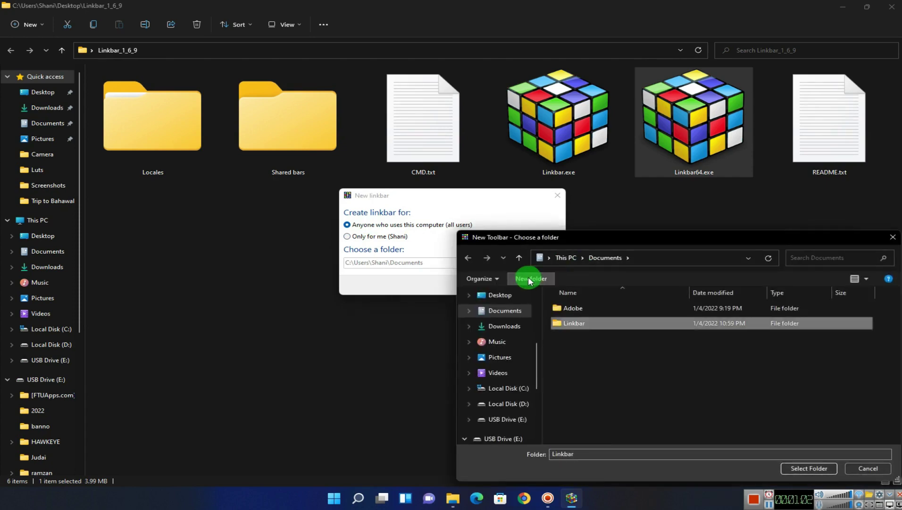
pyautogui.press('Return')
pyautogui.click(809, 468)
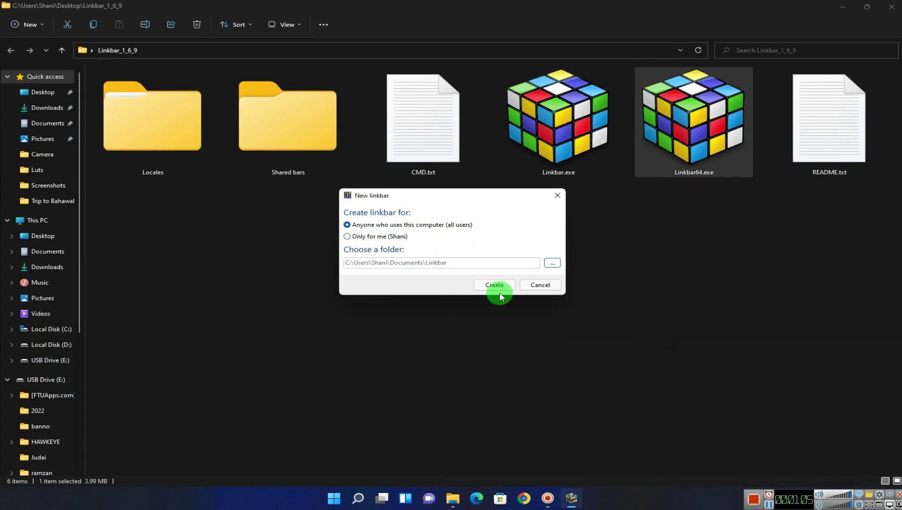
pyautogui.click(499, 286)
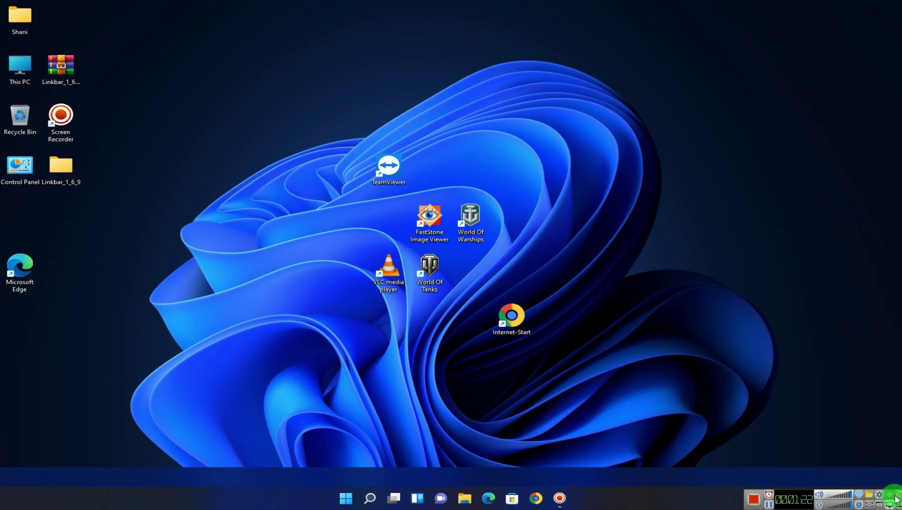
# Line up the scattered desktop shortcuts in columns with the other desktop icons
pyautogui.click(892, 499)
pyautogui.rightClick(613, 476)
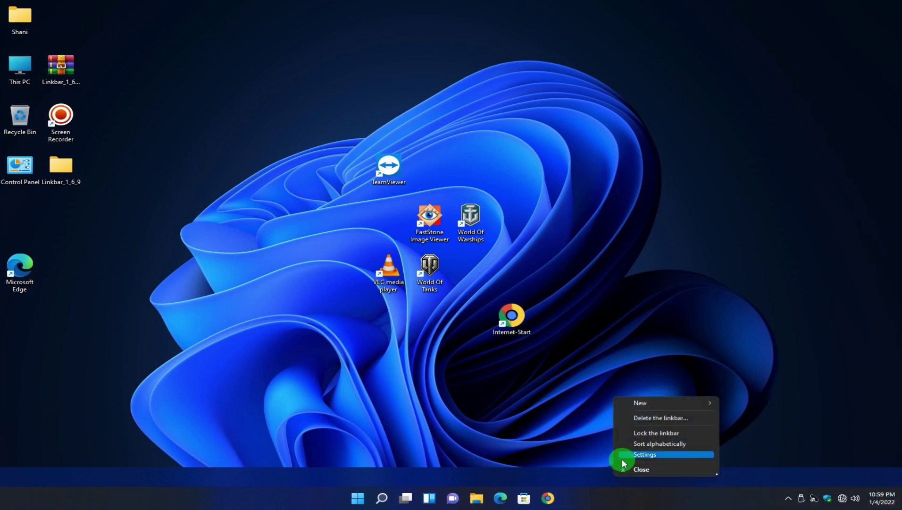
pyautogui.click(625, 299)
pyautogui.moveTo(559, 144); pyautogui.dragTo(344, 354)
pyautogui.rightClick(685, 292)
# Add a new shortcut on the linkbar that targets the Downloads folder under This PC
pyautogui.moveTo(634, 397)
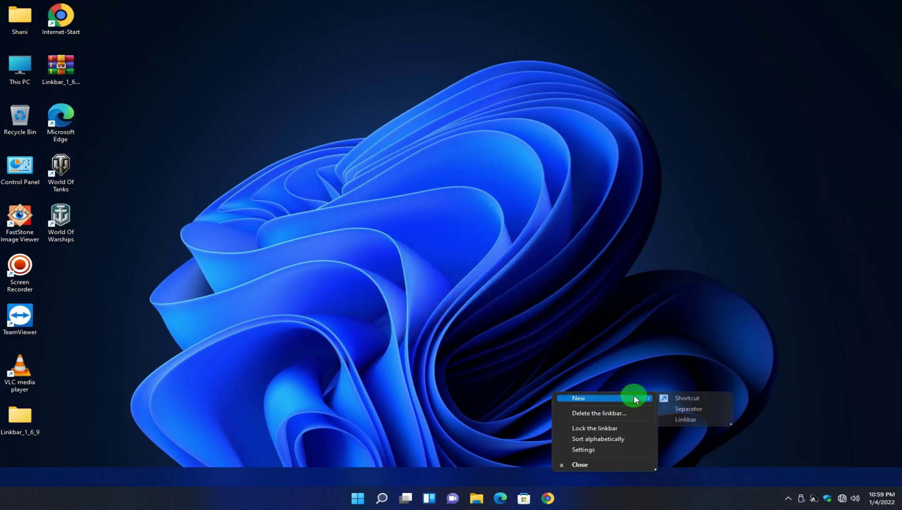
pyautogui.click(688, 398)
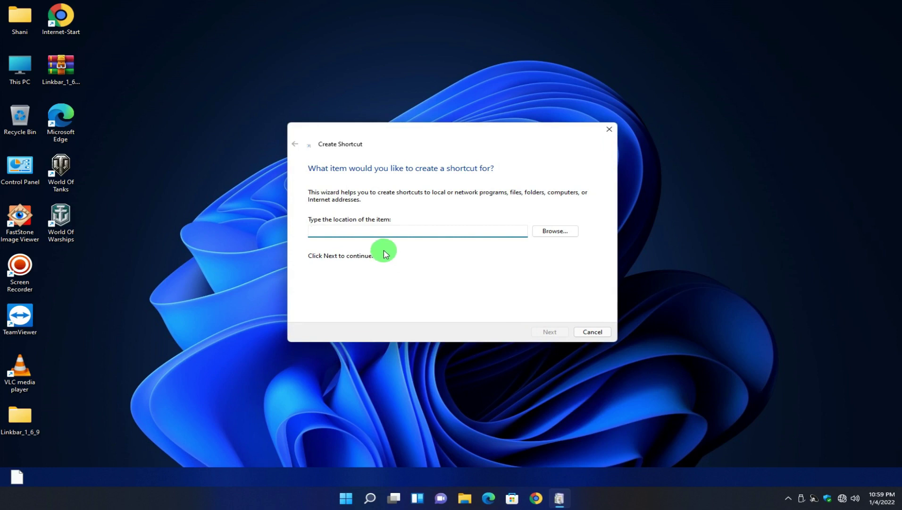
pyautogui.click(555, 231)
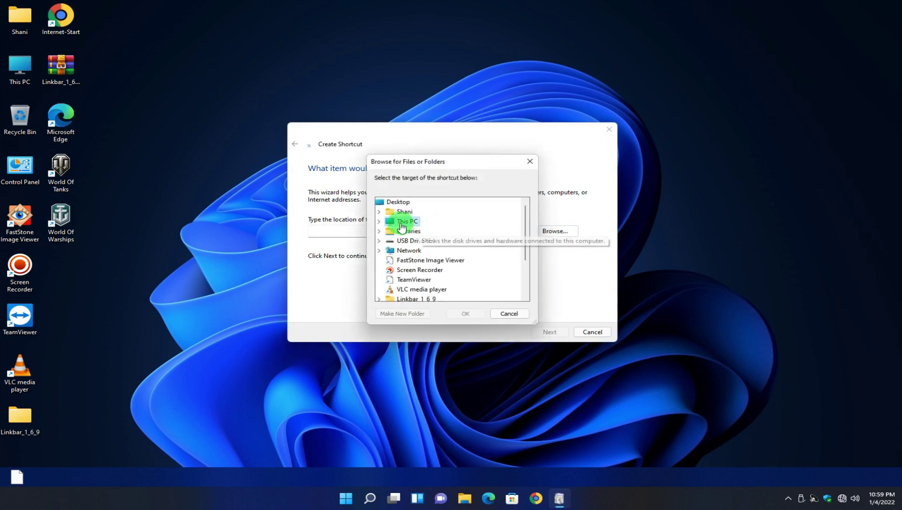
pyautogui.click(457, 313)
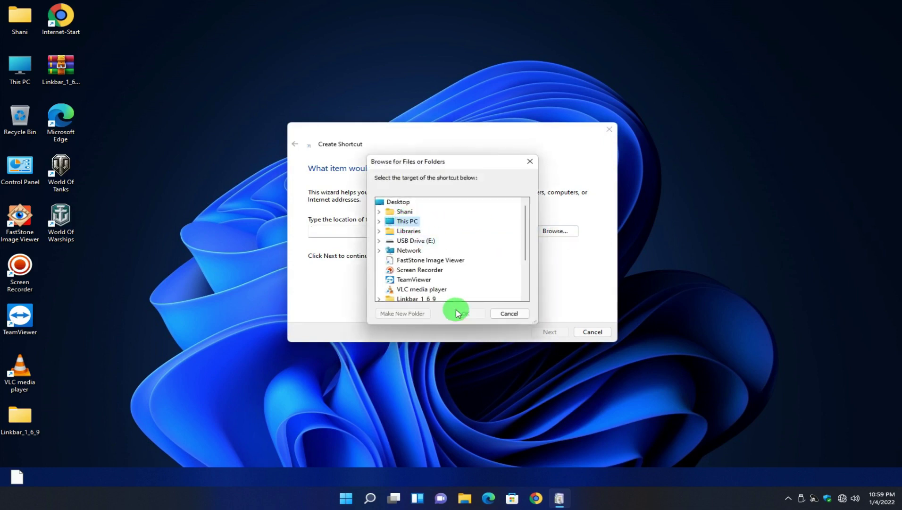
pyautogui.doubleClick(394, 220)
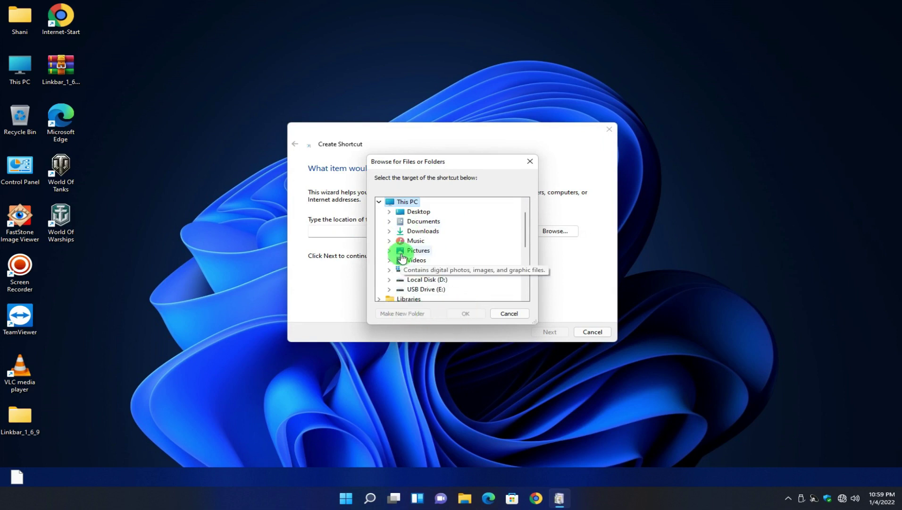
pyautogui.doubleClick(424, 233)
pyautogui.click(451, 315)
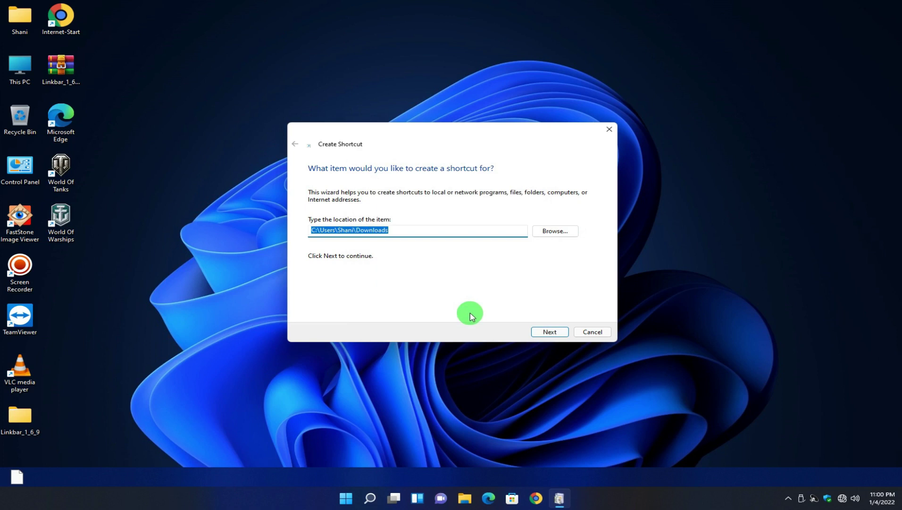
pyautogui.click(547, 331)
pyautogui.click(548, 331)
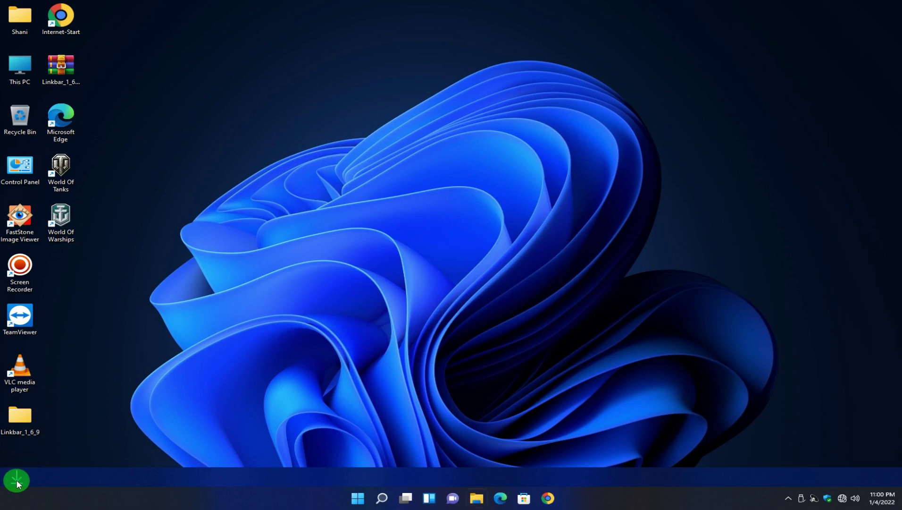
# Test the Downloads shortcut by opening and closing its folder, and open the linkbar settings
pyautogui.click(17, 480)
pyautogui.click(894, 7)
pyautogui.rightClick(85, 474)
pyautogui.click(118, 454)
pyautogui.moveTo(488, 128); pyautogui.dragTo(543, 114)
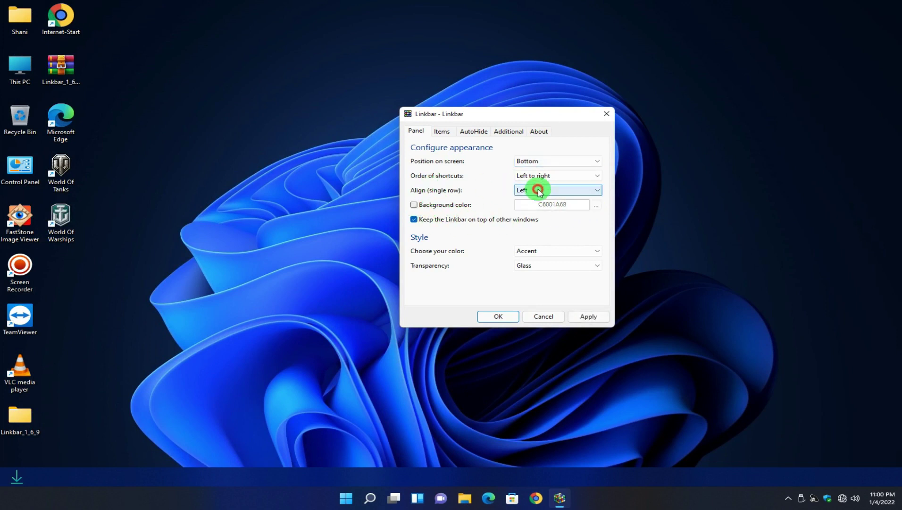
# Try the Dark and Light color styles on the linkbar, and set the color back to Accent
pyautogui.click(535, 162)
pyautogui.click(527, 192)
pyautogui.click(536, 250)
pyautogui.click(528, 263)
pyautogui.click(586, 315)
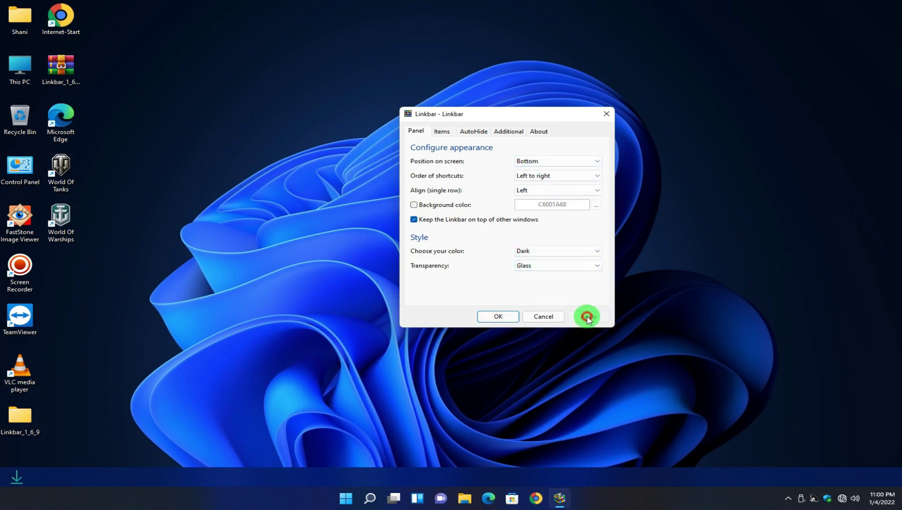
pyautogui.click(554, 253)
pyautogui.click(579, 267)
pyautogui.click(586, 317)
pyautogui.click(548, 251)
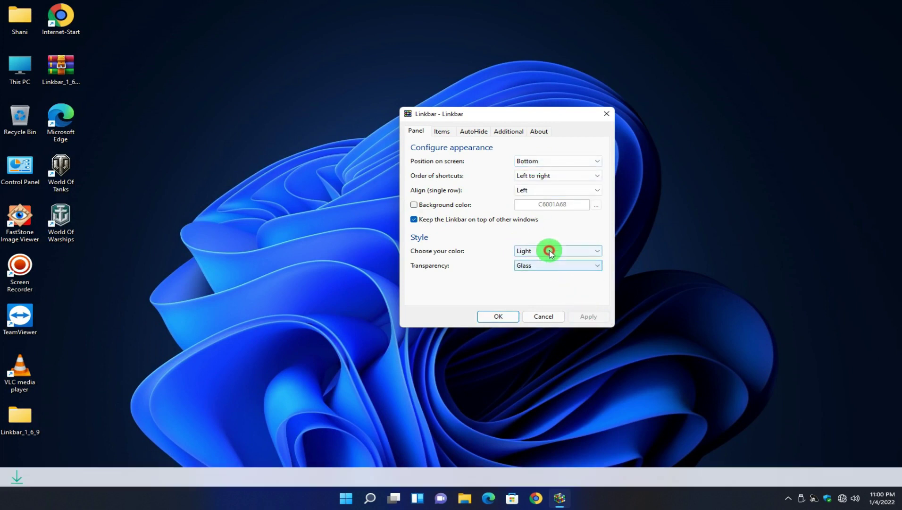
pyautogui.click(547, 273)
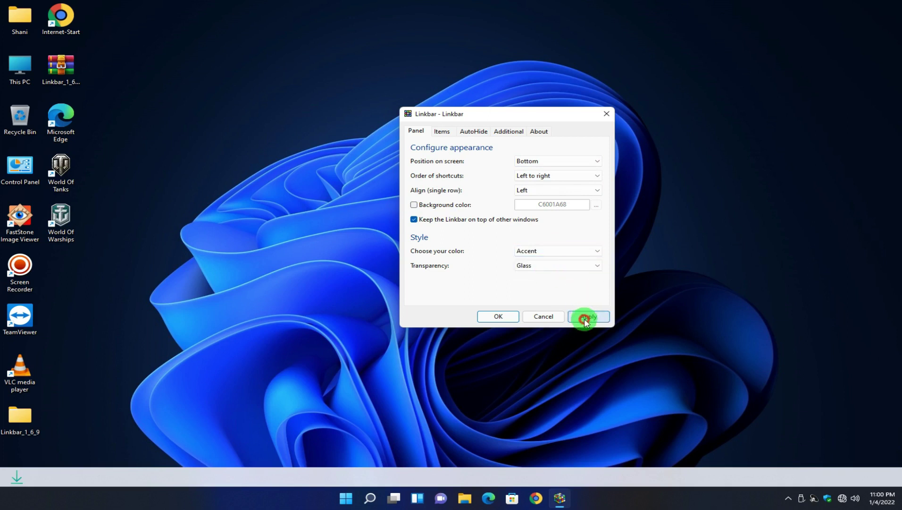
# Try the other transparency options on the linkbar, applying each, and set transparency back to Glass
pyautogui.click(556, 264)
pyautogui.click(557, 276)
pyautogui.click(592, 325)
pyautogui.click(554, 263)
pyautogui.click(543, 286)
pyautogui.click(580, 316)
pyautogui.click(557, 265)
pyautogui.click(557, 282)
pyautogui.click(576, 316)
pyautogui.click(561, 266)
pyautogui.click(565, 290)
pyautogui.click(583, 319)
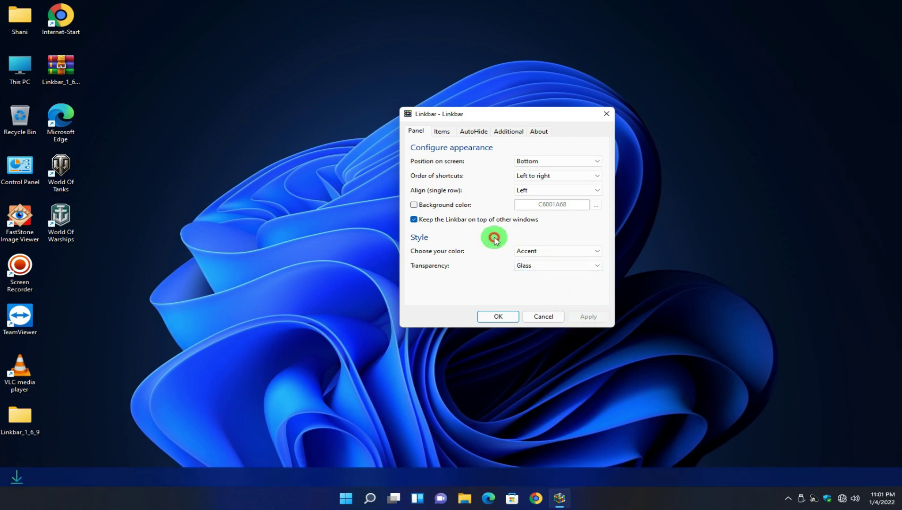
# Review the linkbar's item options, automatic hiding options and Jump Lists settings
pyautogui.click(442, 132)
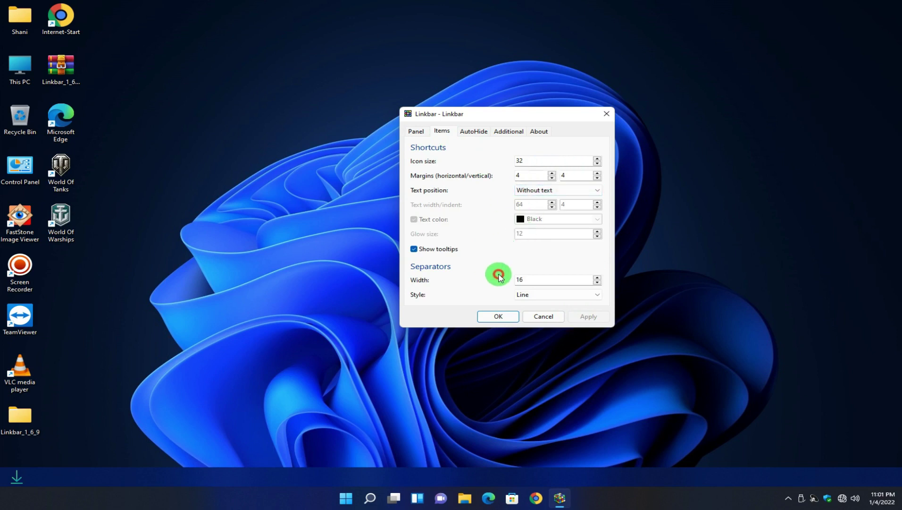
pyautogui.click(416, 131)
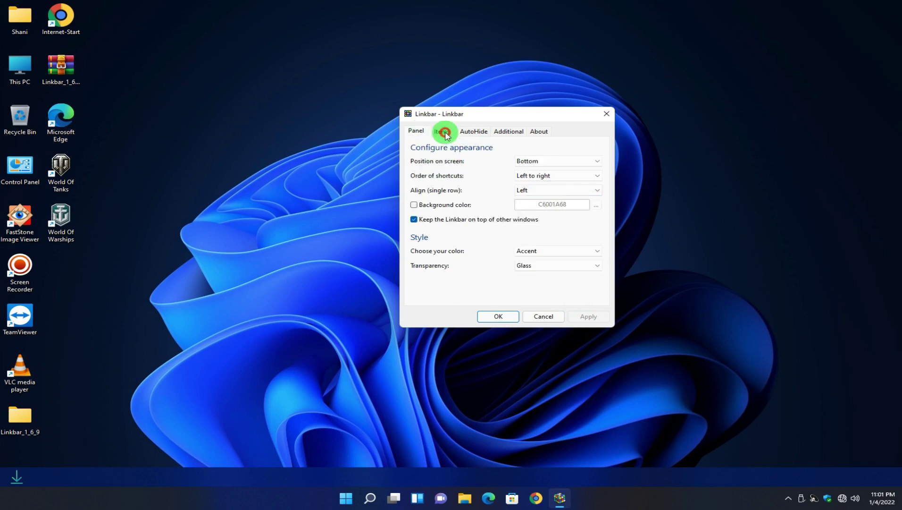
pyautogui.click(473, 132)
pyautogui.click(519, 160)
pyautogui.click(521, 161)
pyautogui.click(521, 161)
pyautogui.click(521, 161)
pyautogui.click(506, 131)
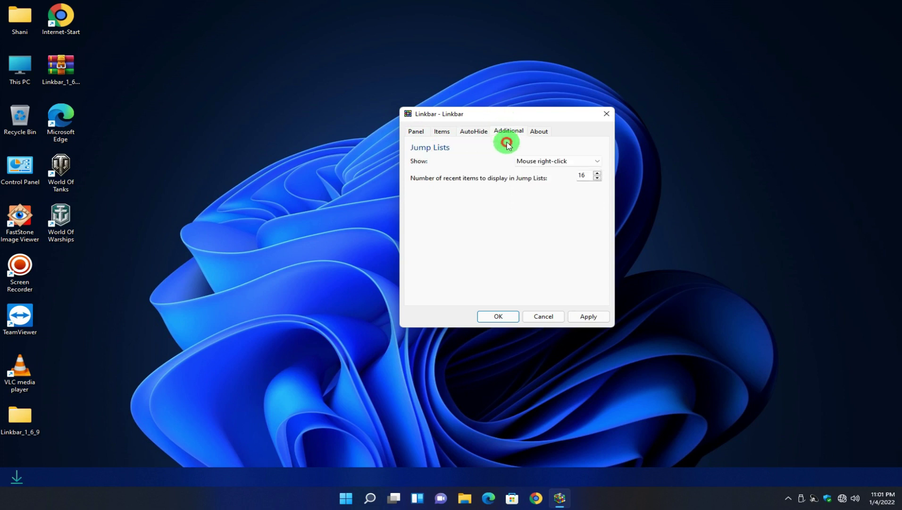
# Review the Jump Lists display choices, the About information and the panel appearance settings, and close the linkbar settings
pyautogui.click(533, 161)
pyautogui.click(534, 161)
pyautogui.click(538, 132)
pyautogui.click(424, 132)
pyautogui.click(422, 131)
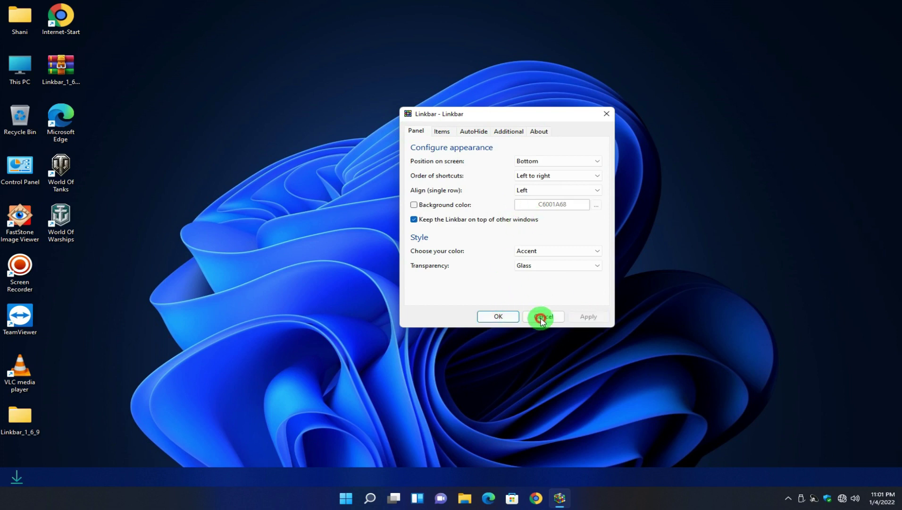
pyautogui.click(500, 316)
# Add a shortcut to the desktop's Screen Recorder on the linkbar, and test it by opening and closing the recorder
pyautogui.rightClick(161, 476)
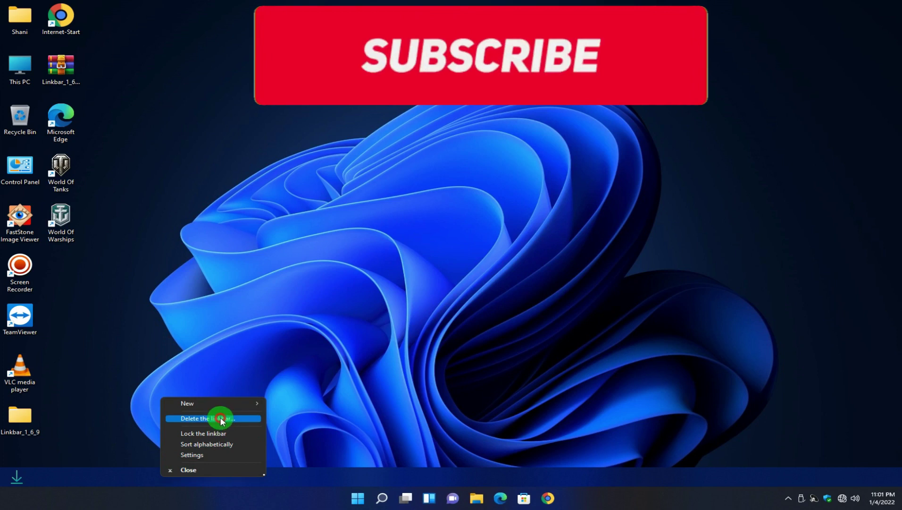
pyautogui.moveTo(226, 404)
pyautogui.click(287, 405)
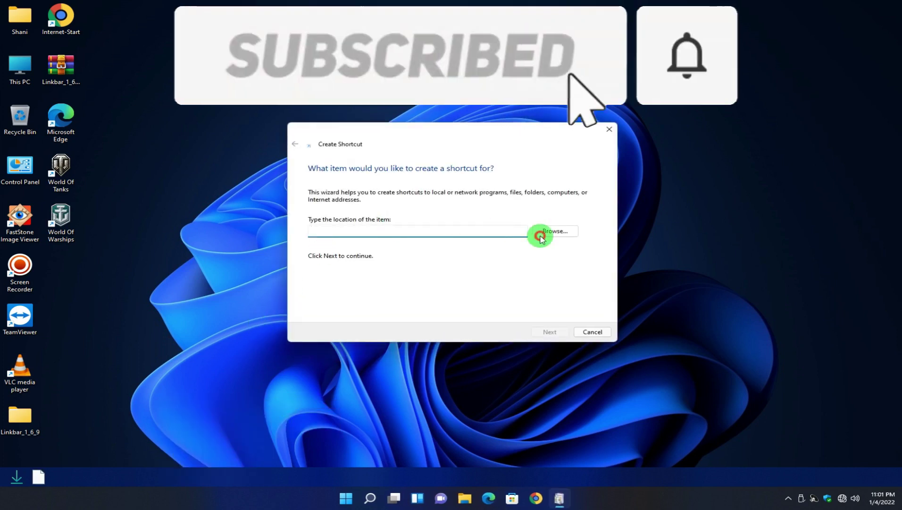
pyautogui.click(555, 232)
pyautogui.click(416, 270)
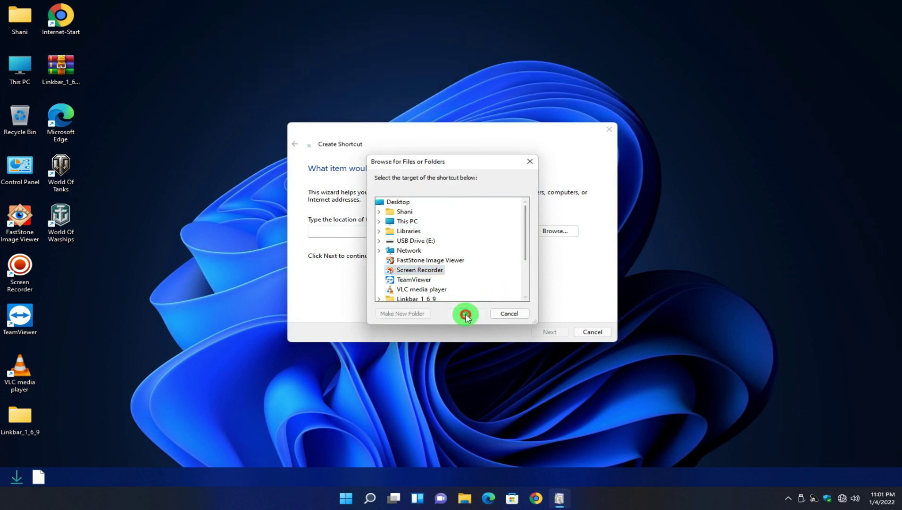
pyautogui.click(465, 314)
pyautogui.click(541, 331)
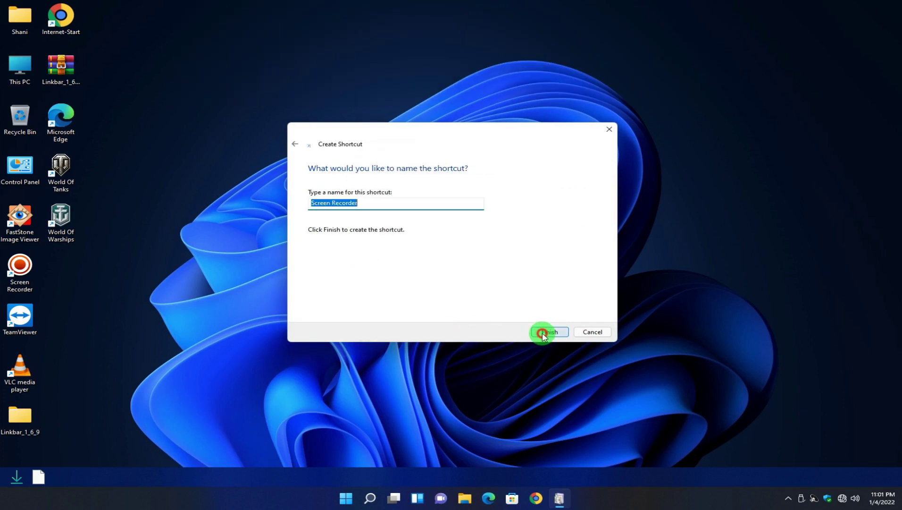
pyautogui.click(542, 332)
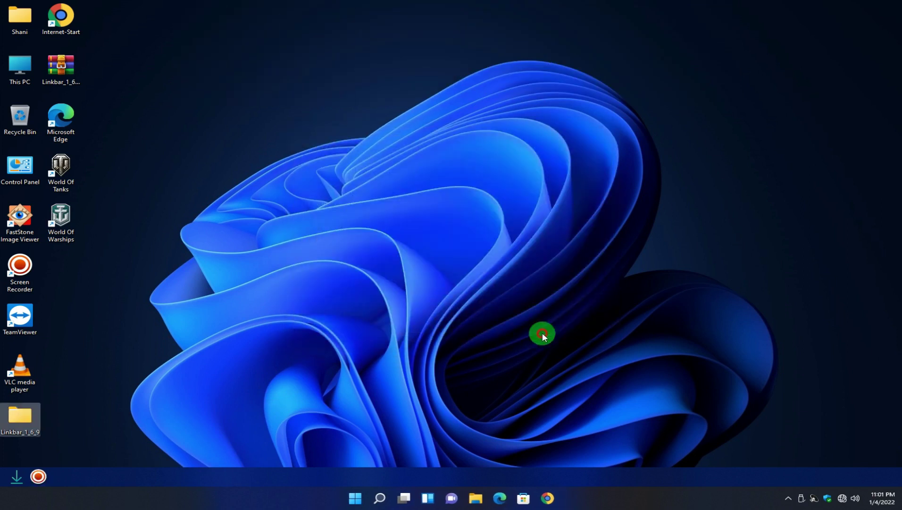
pyautogui.click(37, 478)
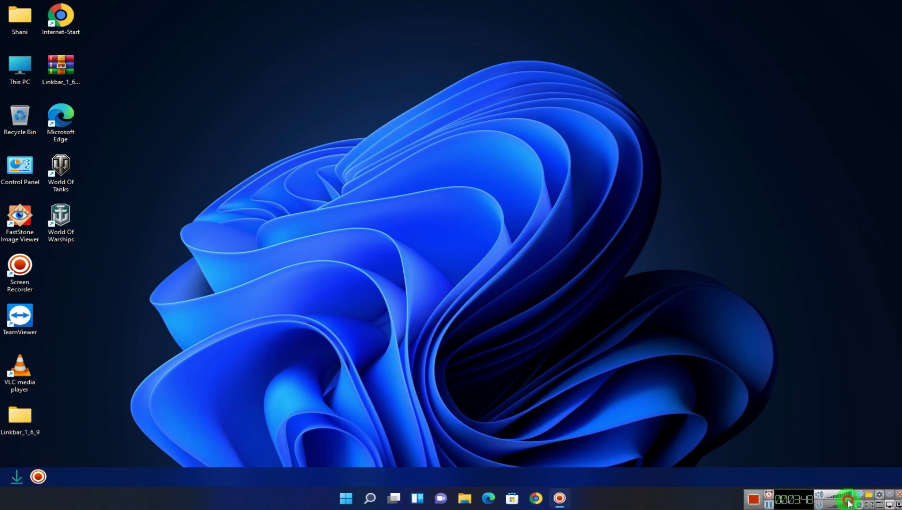
pyautogui.click(889, 497)
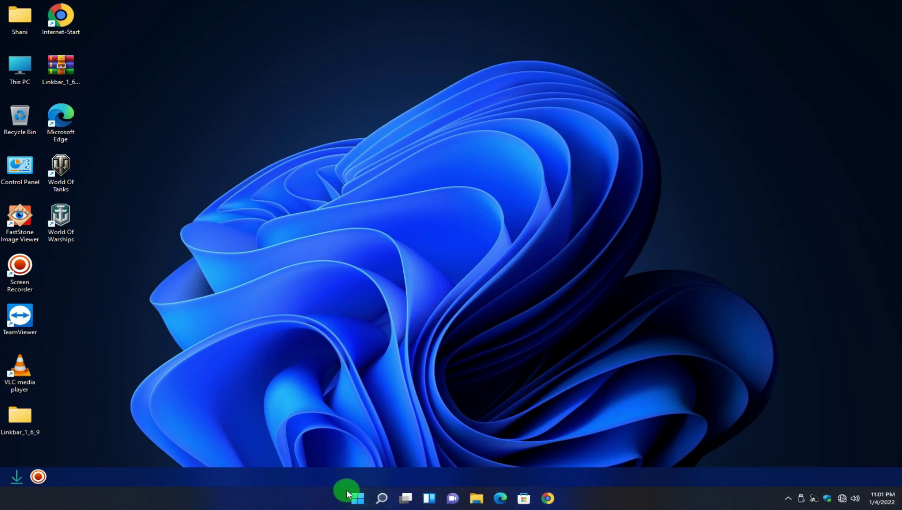
# Start creating another new shortcut on the linkbar
pyautogui.rightClick(316, 476)
pyautogui.moveTo(369, 404)
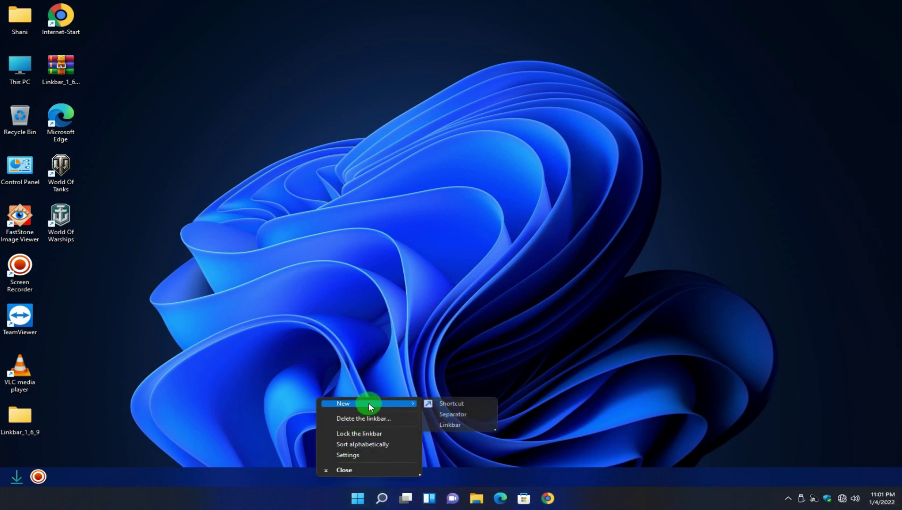
pyautogui.click(442, 405)
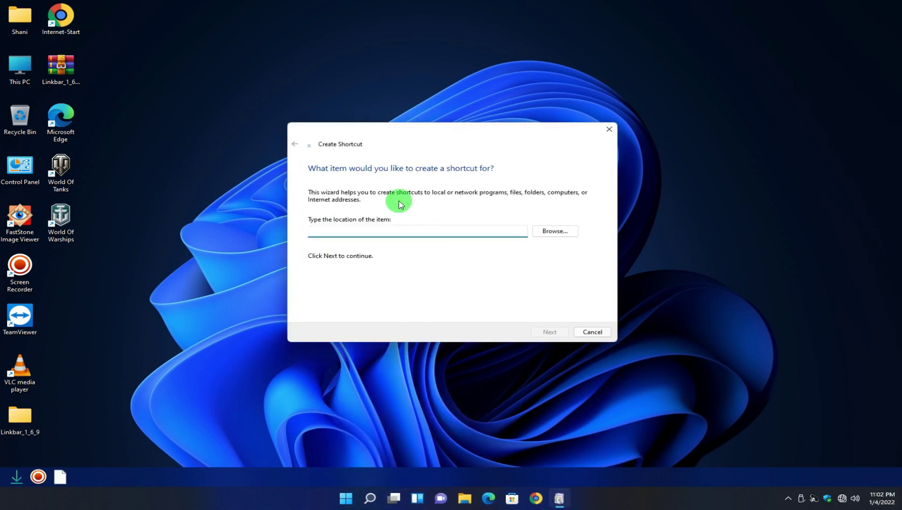
# Try to target Local Disk (D:) under This PC with the shortcut, entering Drive D as the item location
pyautogui.click(559, 231)
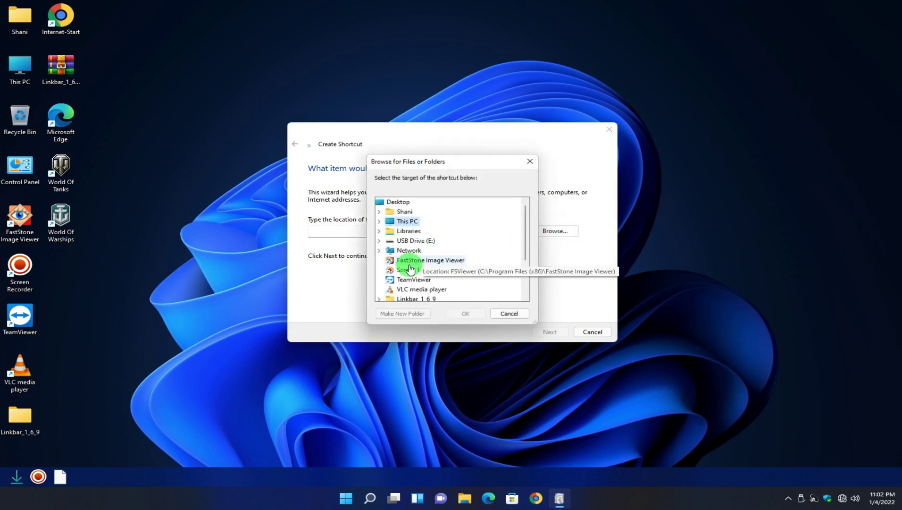
pyautogui.click(379, 220)
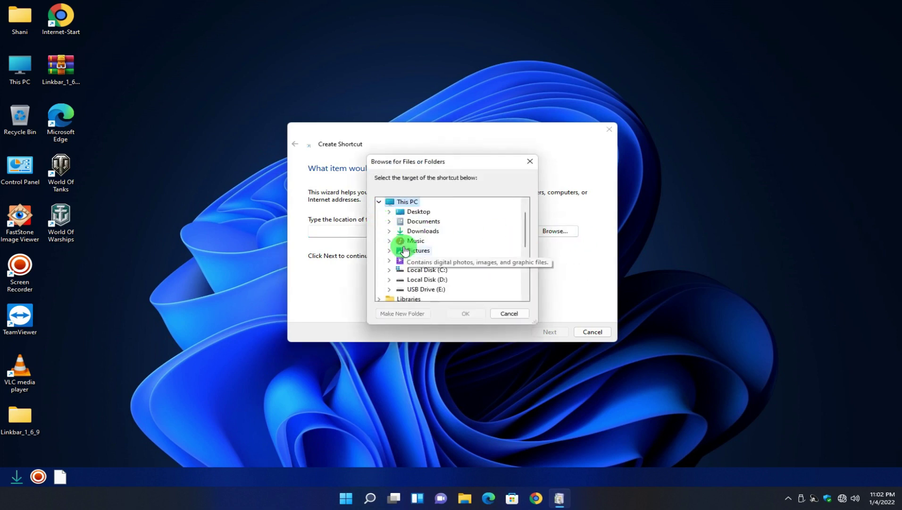
pyautogui.click(425, 280)
pyautogui.click(460, 313)
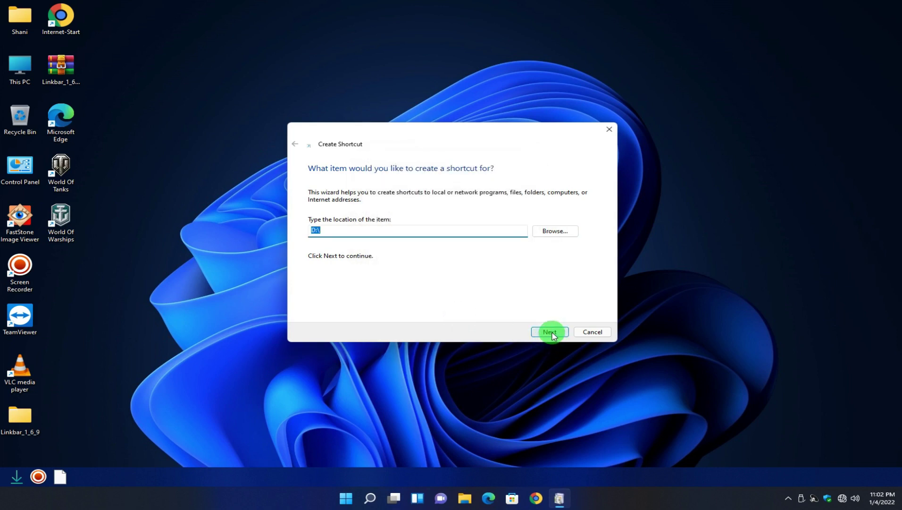
pyautogui.write('Drive D')
pyautogui.click(542, 331)
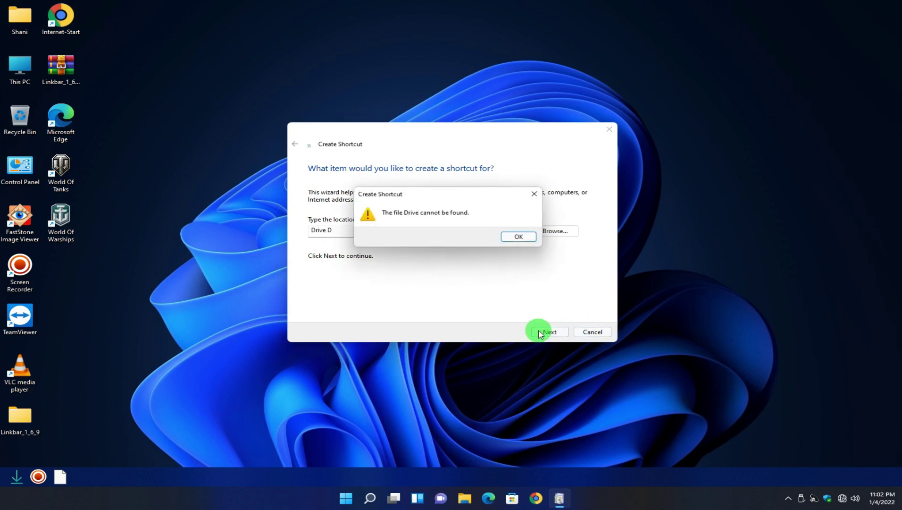
pyautogui.click(518, 238)
# Set USB Drive (E:) as the shortcut's target, name the shortcut USB Drive and finish creating it
pyautogui.click(549, 231)
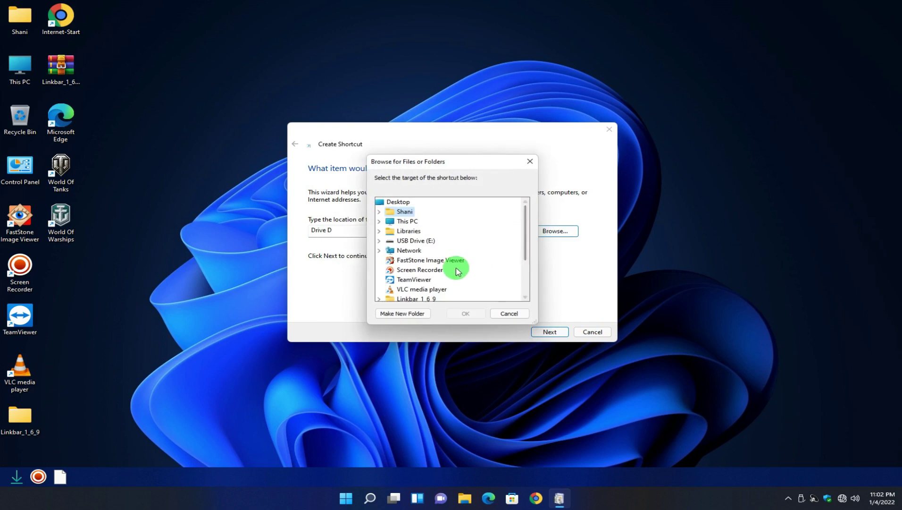
pyautogui.click(413, 241)
pyautogui.click(461, 314)
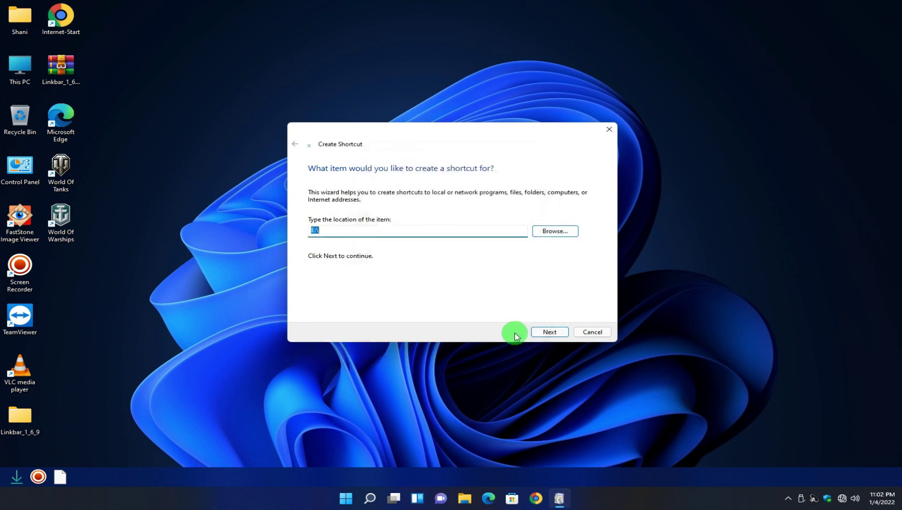
pyautogui.click(548, 332)
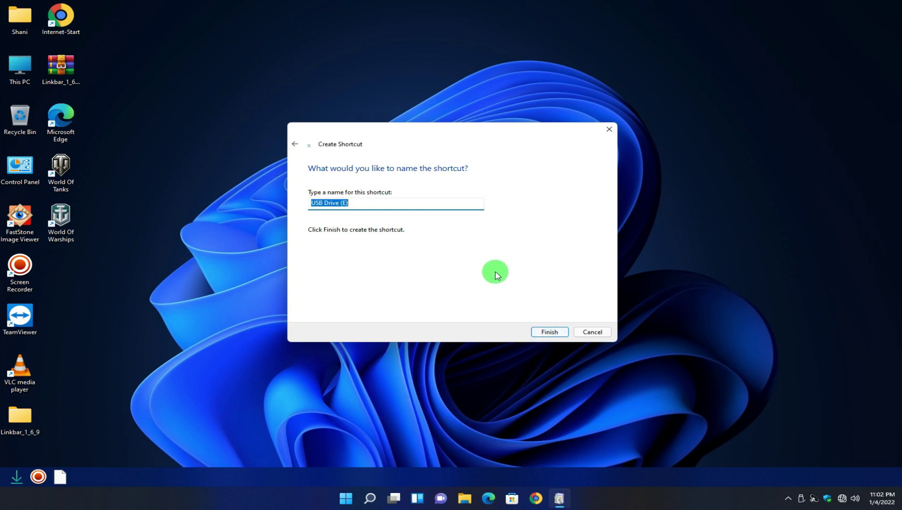
pyautogui.write('USB Drive')
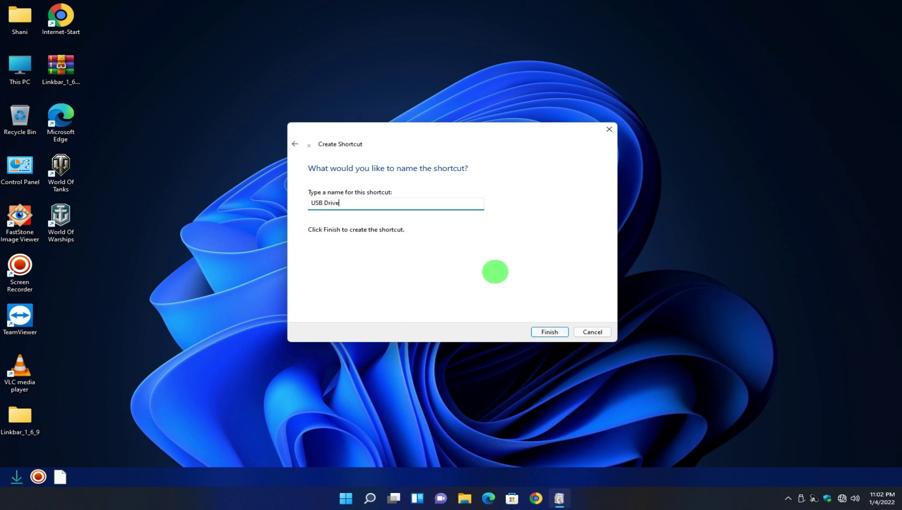
pyautogui.click(549, 332)
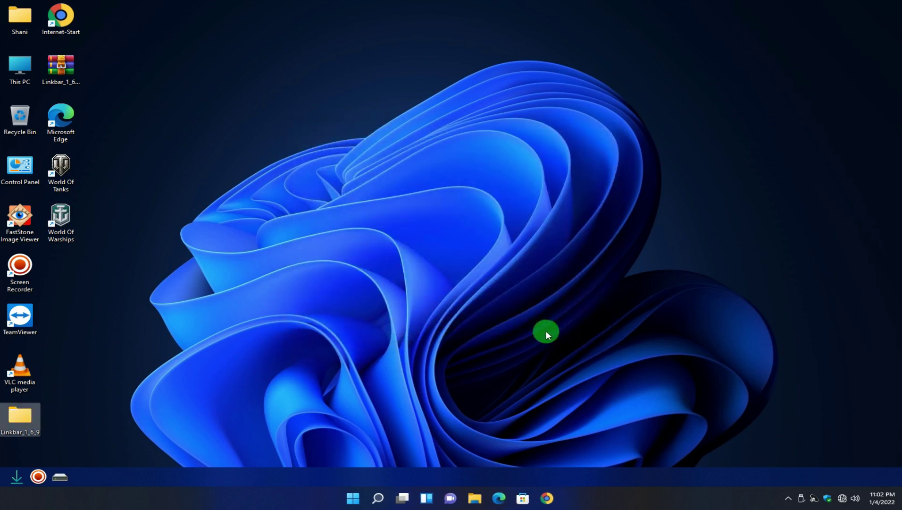
# Test the USB Drive shortcut by opening and closing the drive's window, and open This PC
pyautogui.click(55, 474)
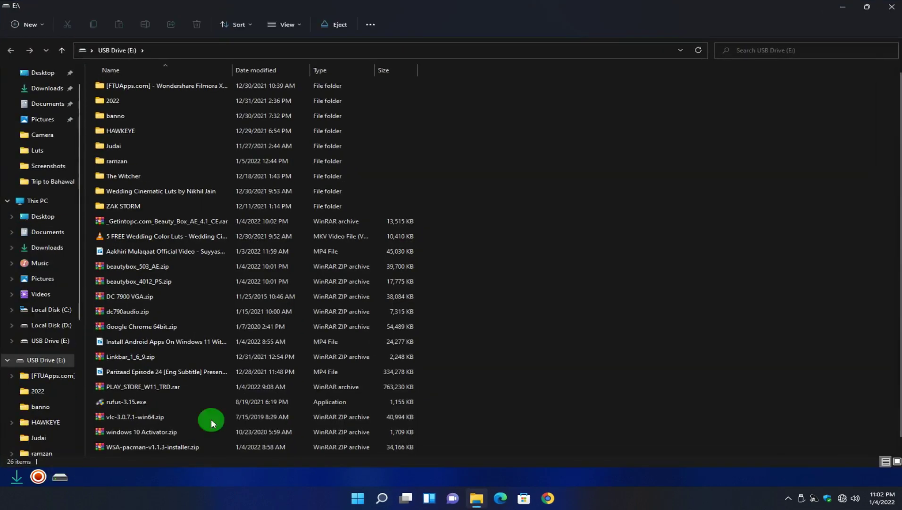
pyautogui.click(891, 7)
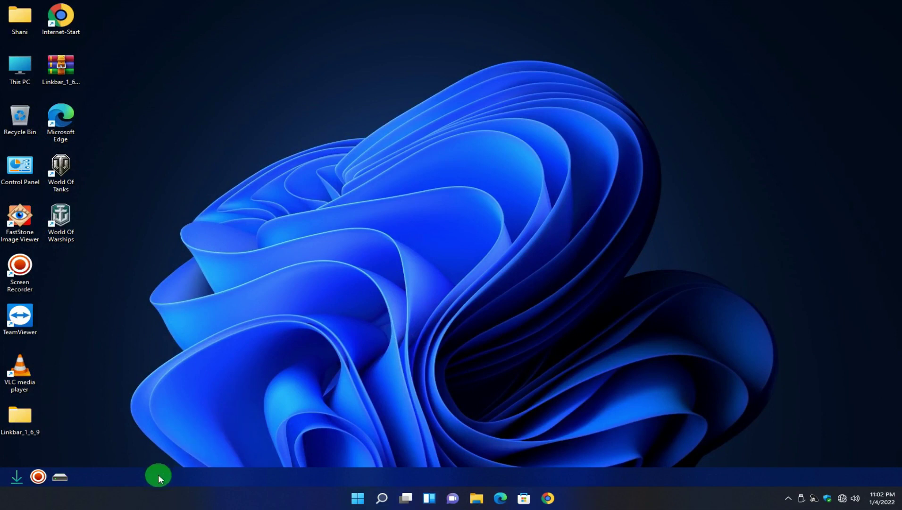
pyautogui.doubleClick(29, 67)
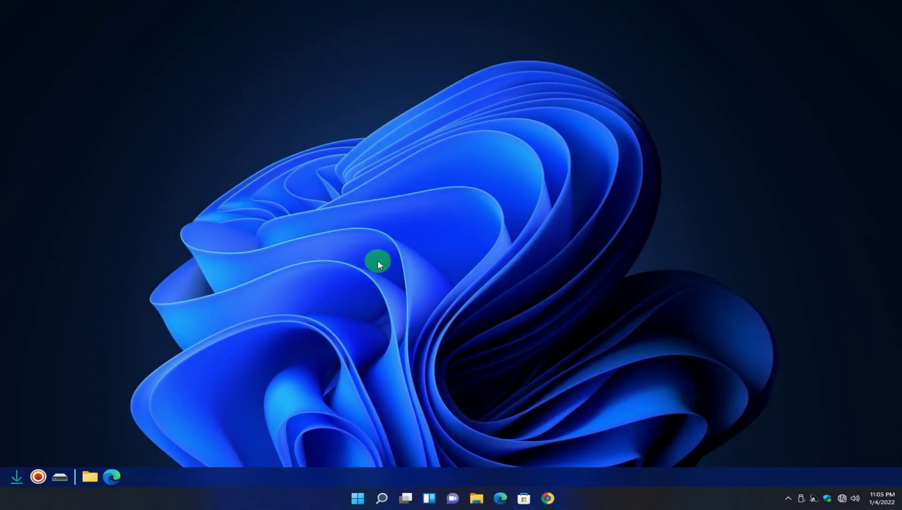
# Move the linkbar to the screen's upper edge and back above the taskbar, and lock it there
pyautogui.moveTo(369, 478); pyautogui.dragTo(413, 109)
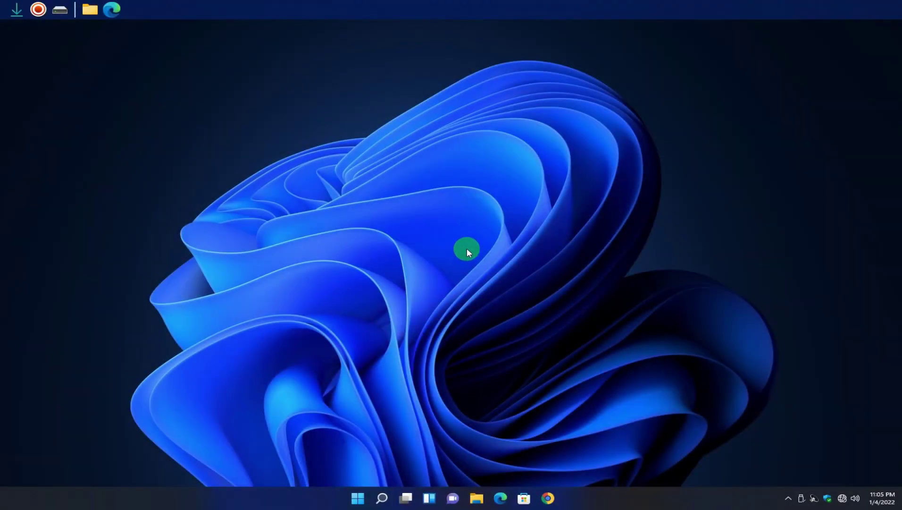
pyautogui.moveTo(510, 10); pyautogui.dragTo(554, 497)
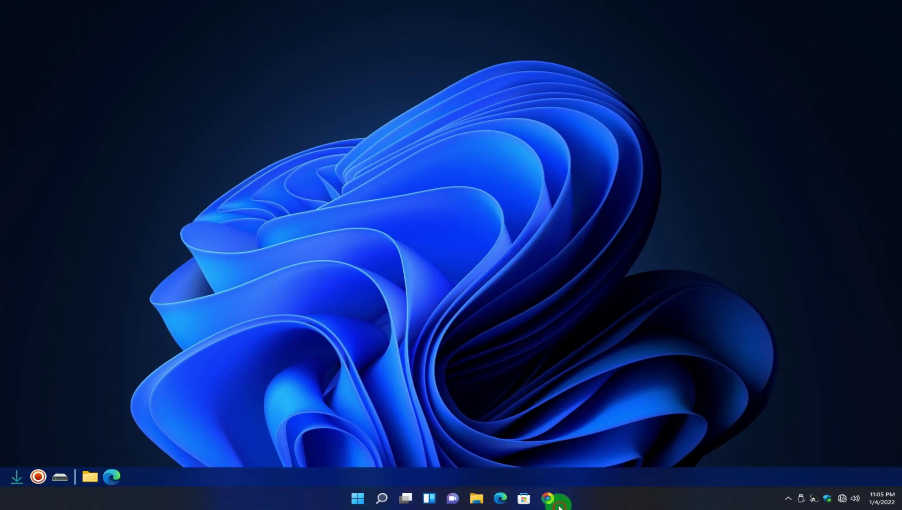
pyautogui.rightClick(572, 477)
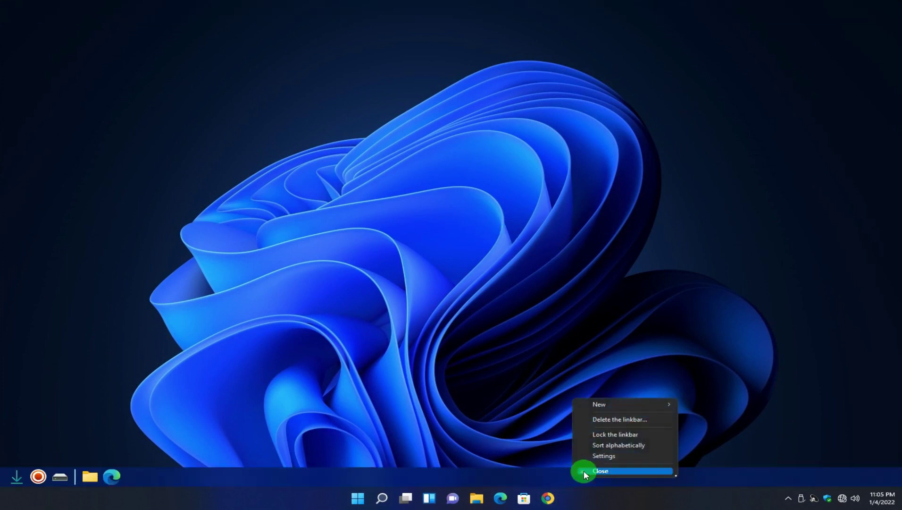
pyautogui.click(612, 437)
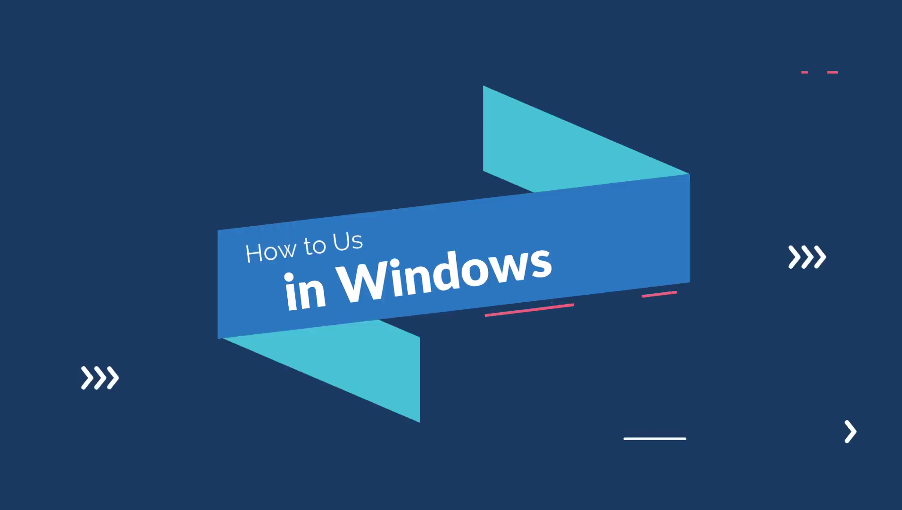